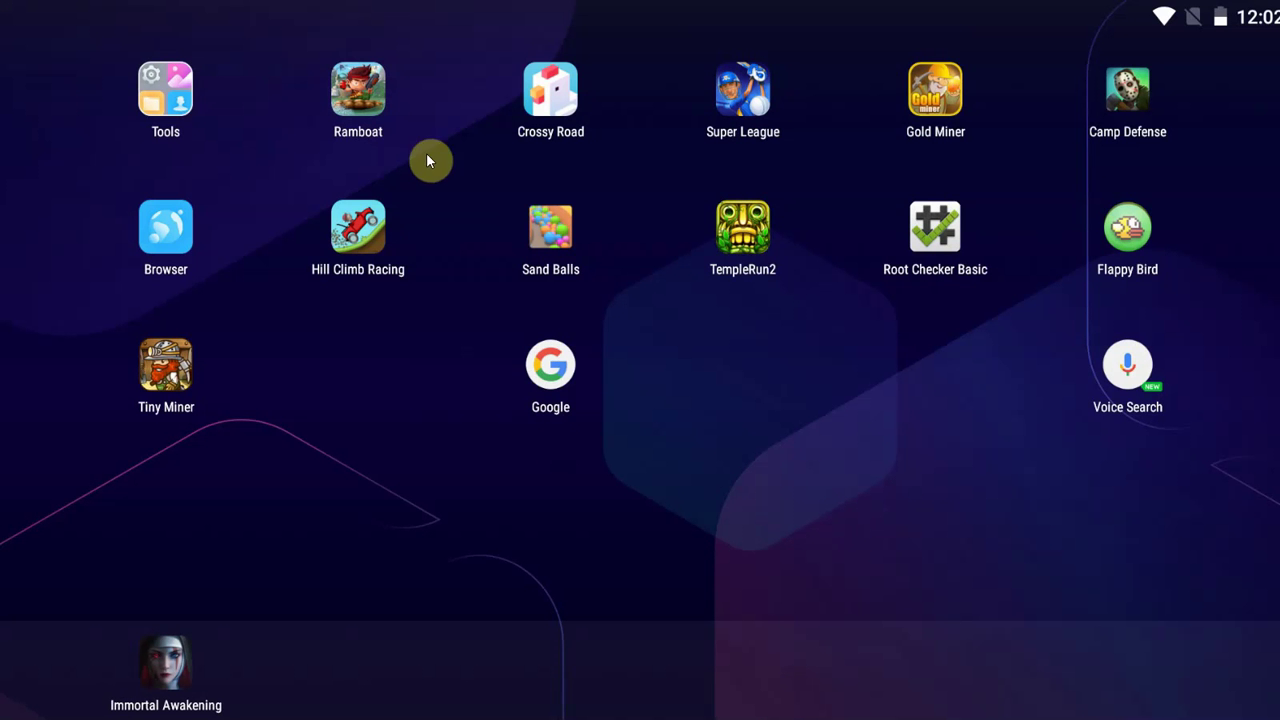
Step: Open Hack App Data to view its main screen, and return to the home screen
left_click_drag(427, 157, 1080, 349)
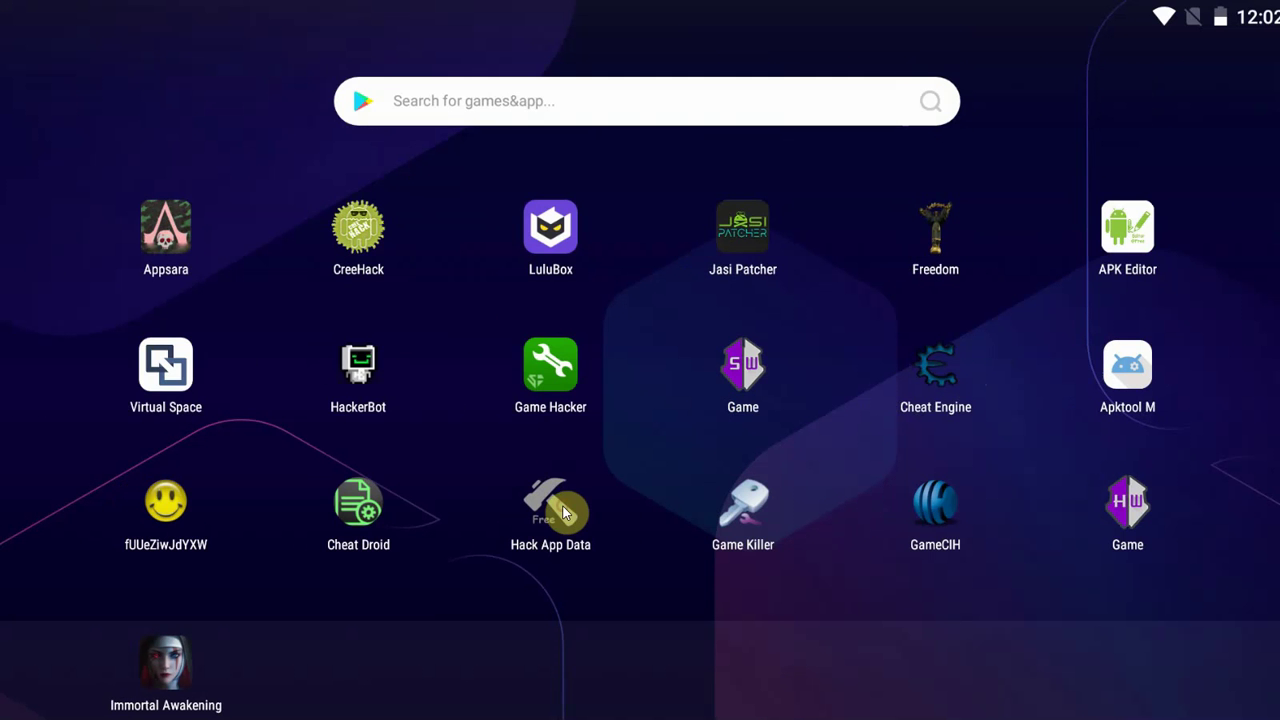
left_click(551, 508)
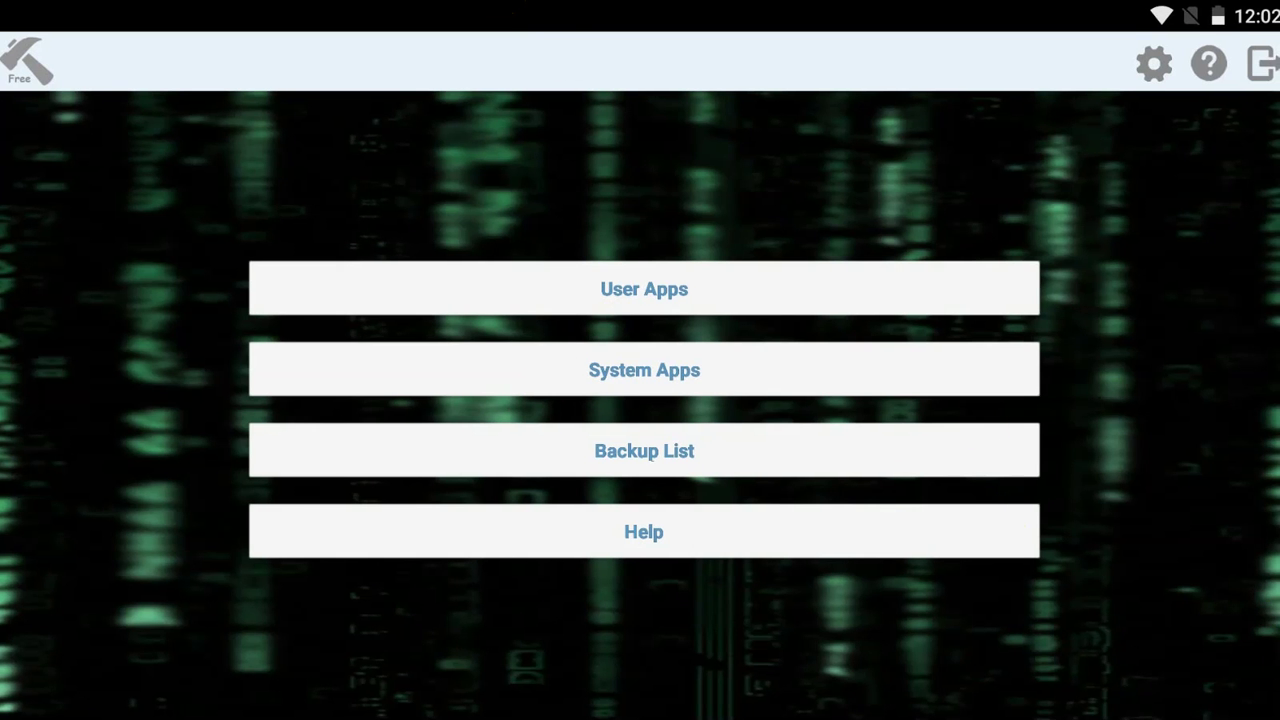
key("Home")
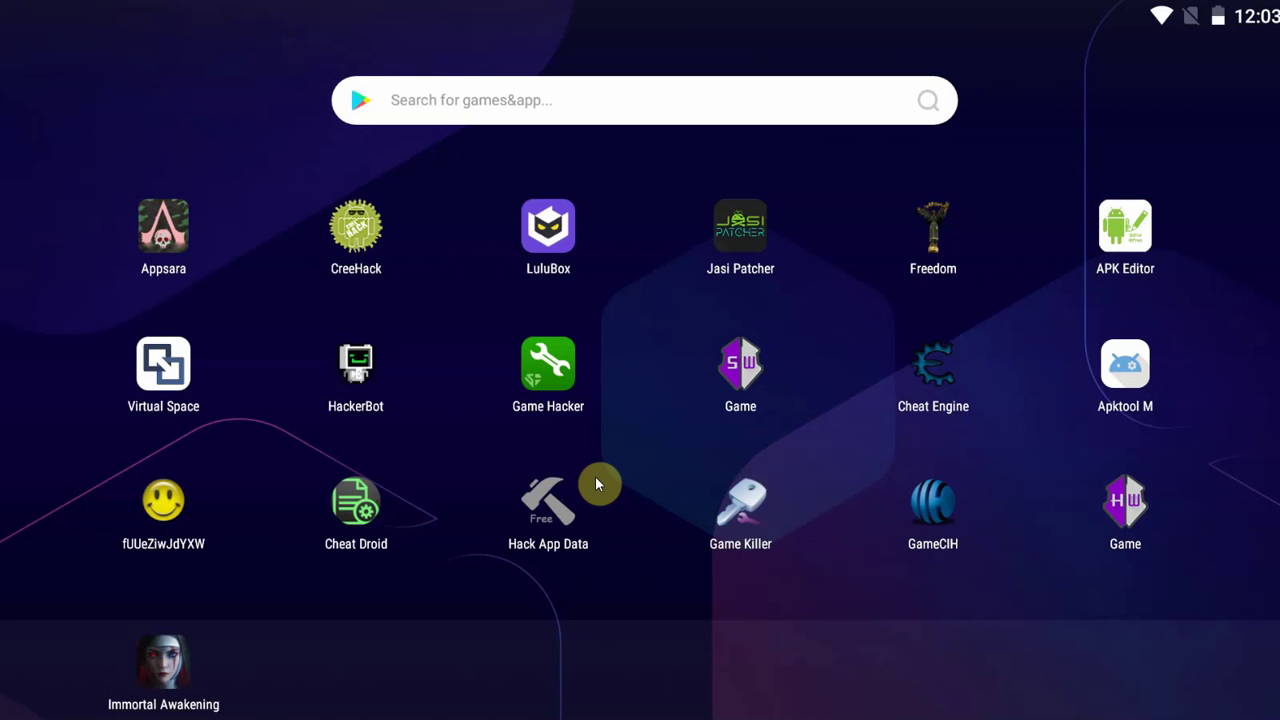
Step: Move the Game Killer icon to the first slot of the third row on the home screen
mouse_move(596, 484)
left_mouse_down()
mouse_move(540, 492)
mouse_move(578, 486)
left_mouse_up()
left_click_drag(740, 500, 163, 500)
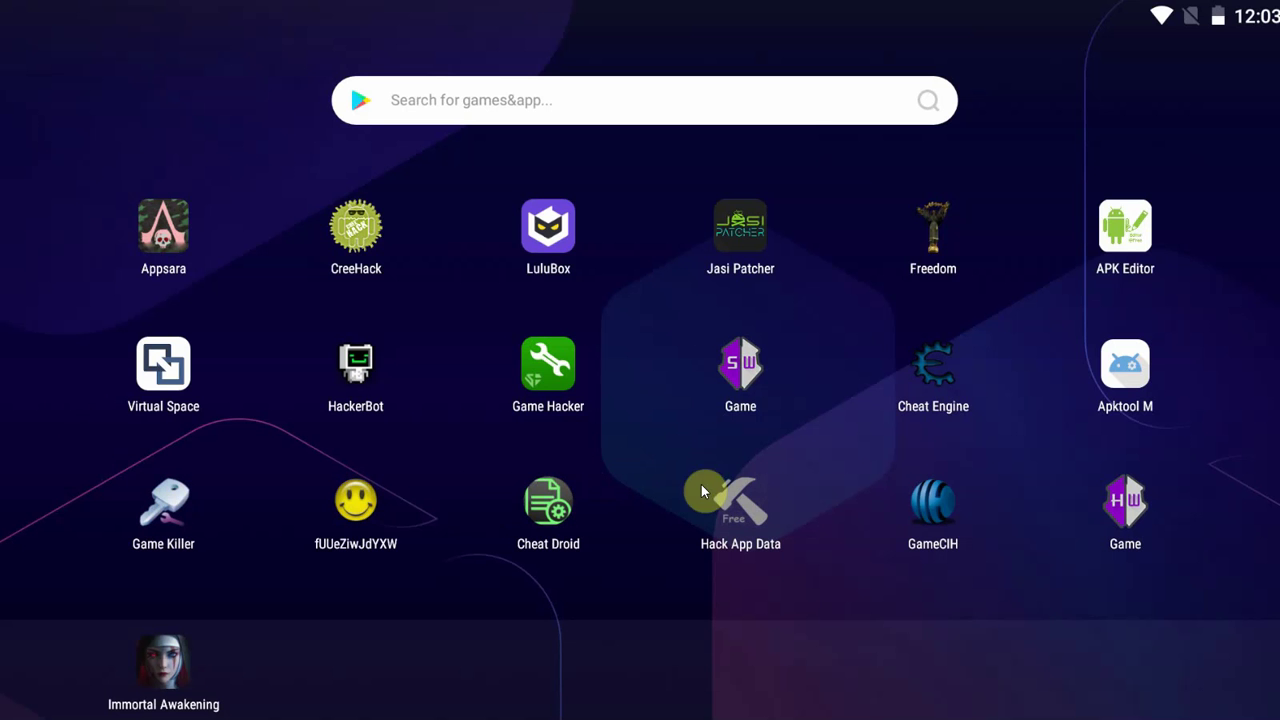
Step: Launch Crossy Road to check its coin balance, and close the game and App info from the recent apps
left_click_drag(534, 397, 474, 409)
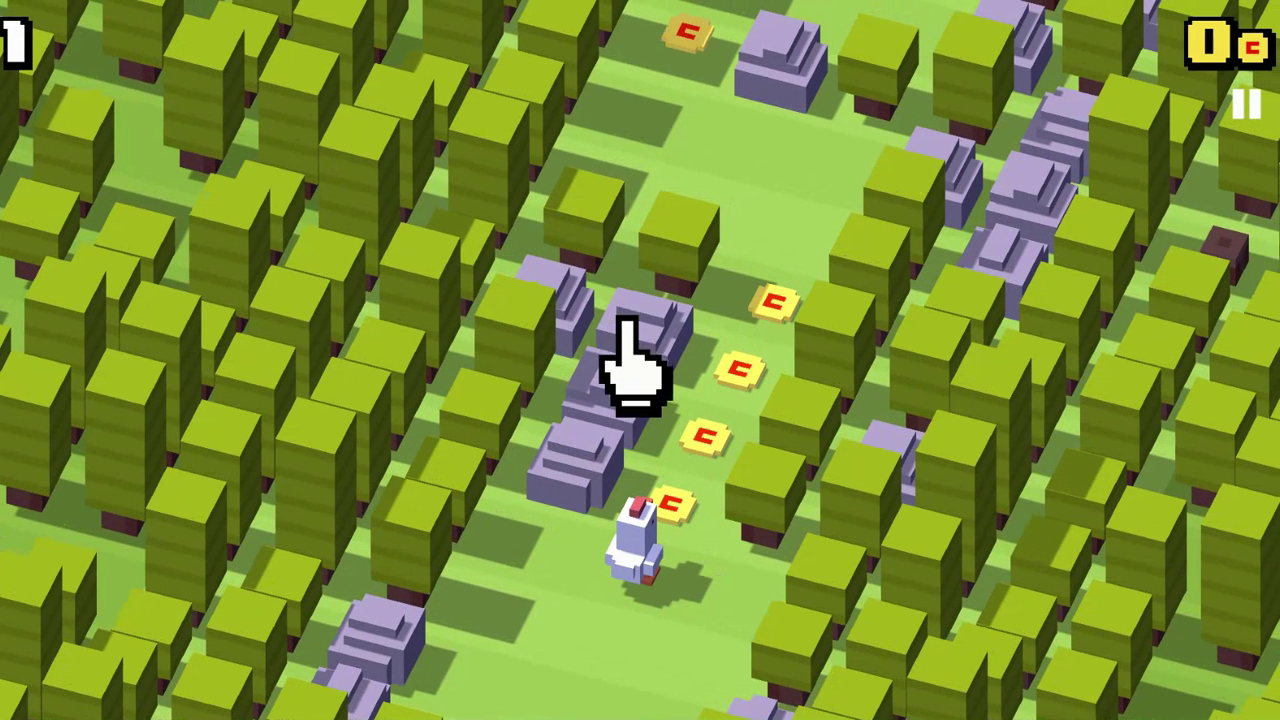
key("alt+Tab")
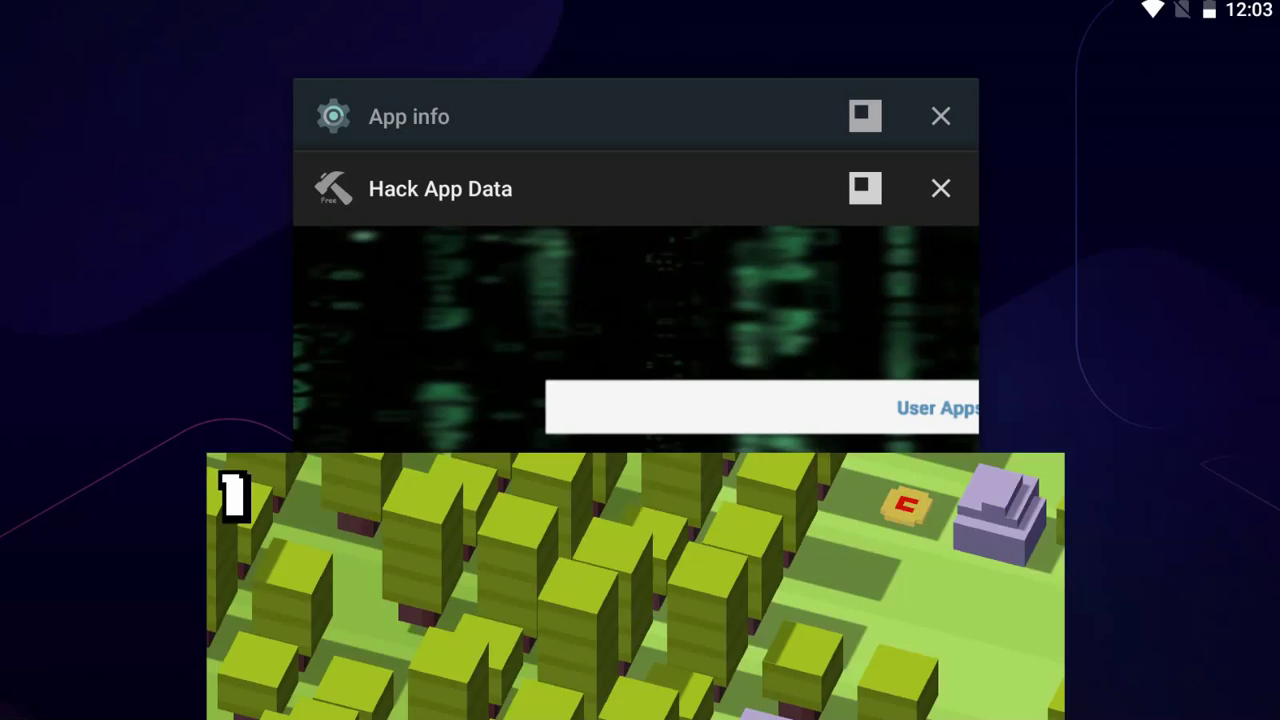
left_click(943, 670)
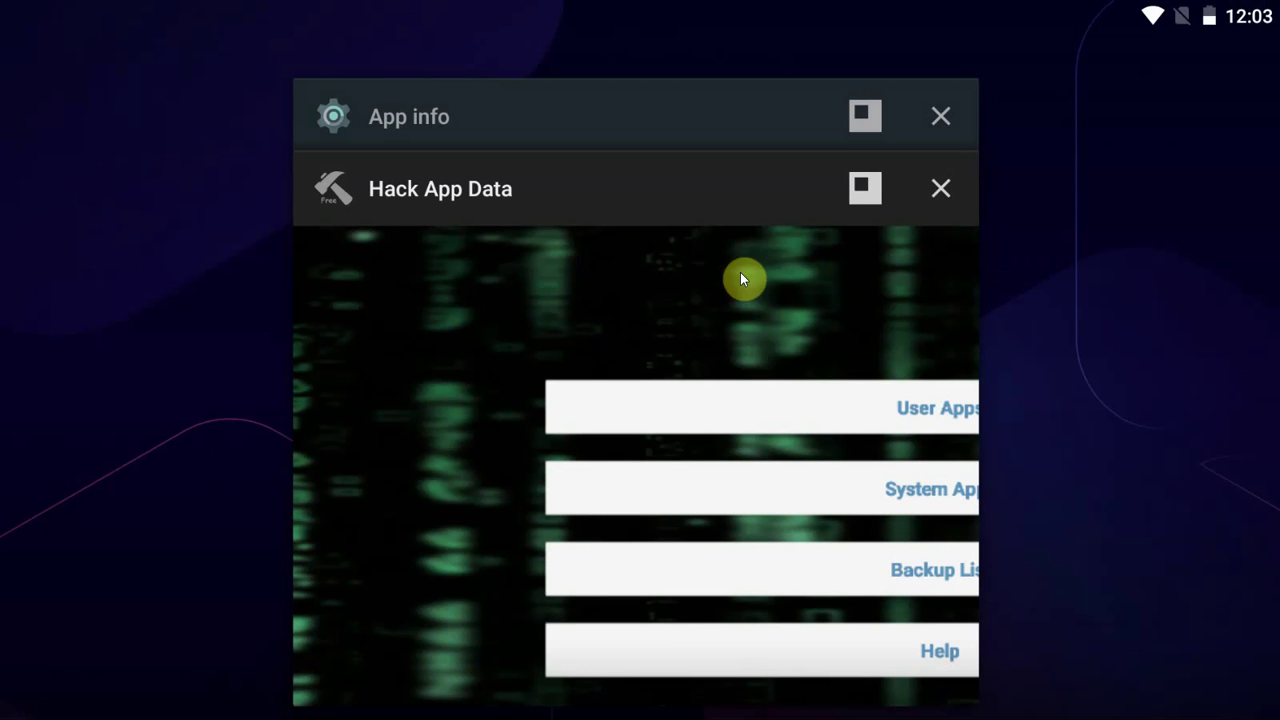
left_click(947, 114)
Step: Switch to Hack App Data and open Crossy Road from the list of user apps
left_click(866, 309)
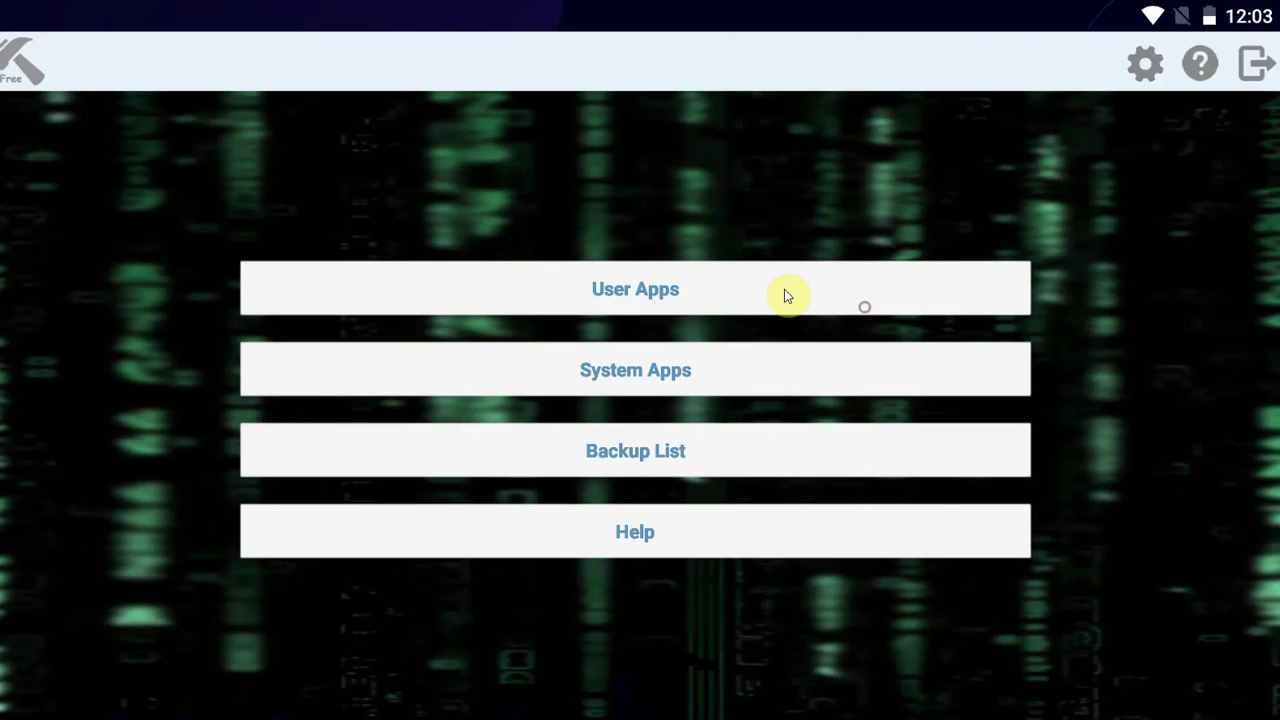
left_click(729, 280)
left_click_drag(680, 536, 651, 331)
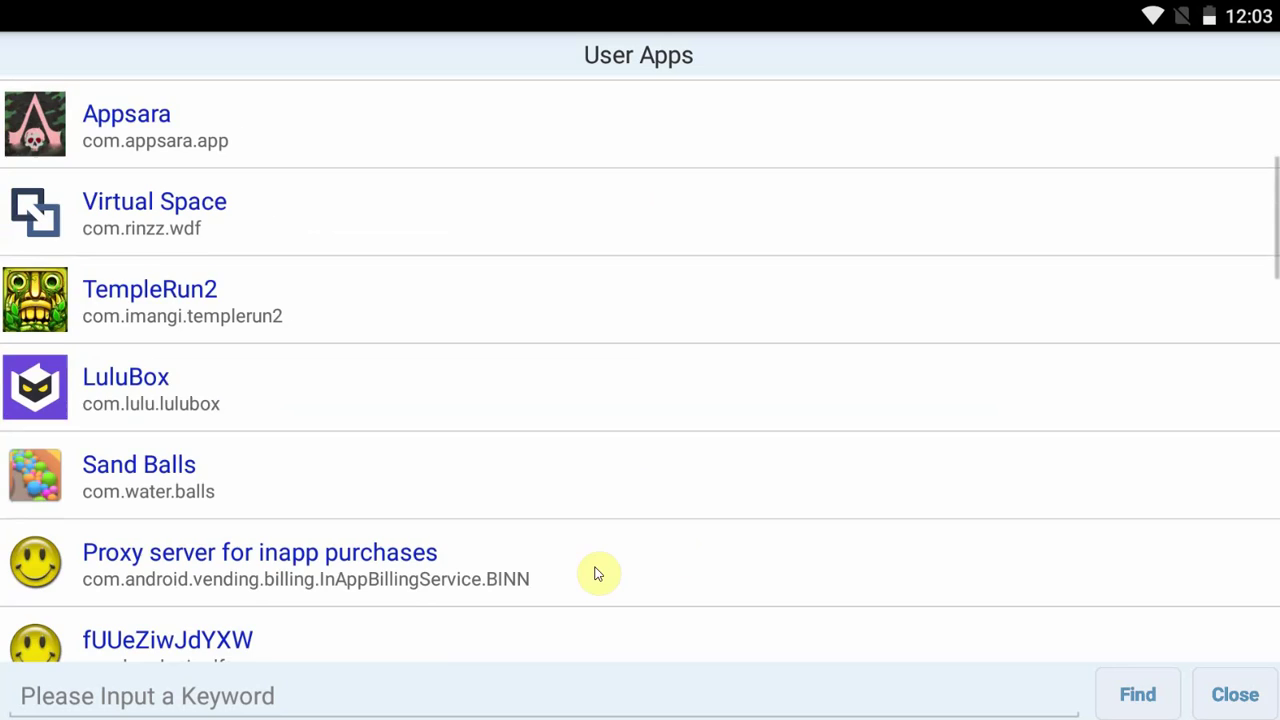
left_click_drag(586, 594, 600, 257)
left_click_drag(632, 596, 624, 240)
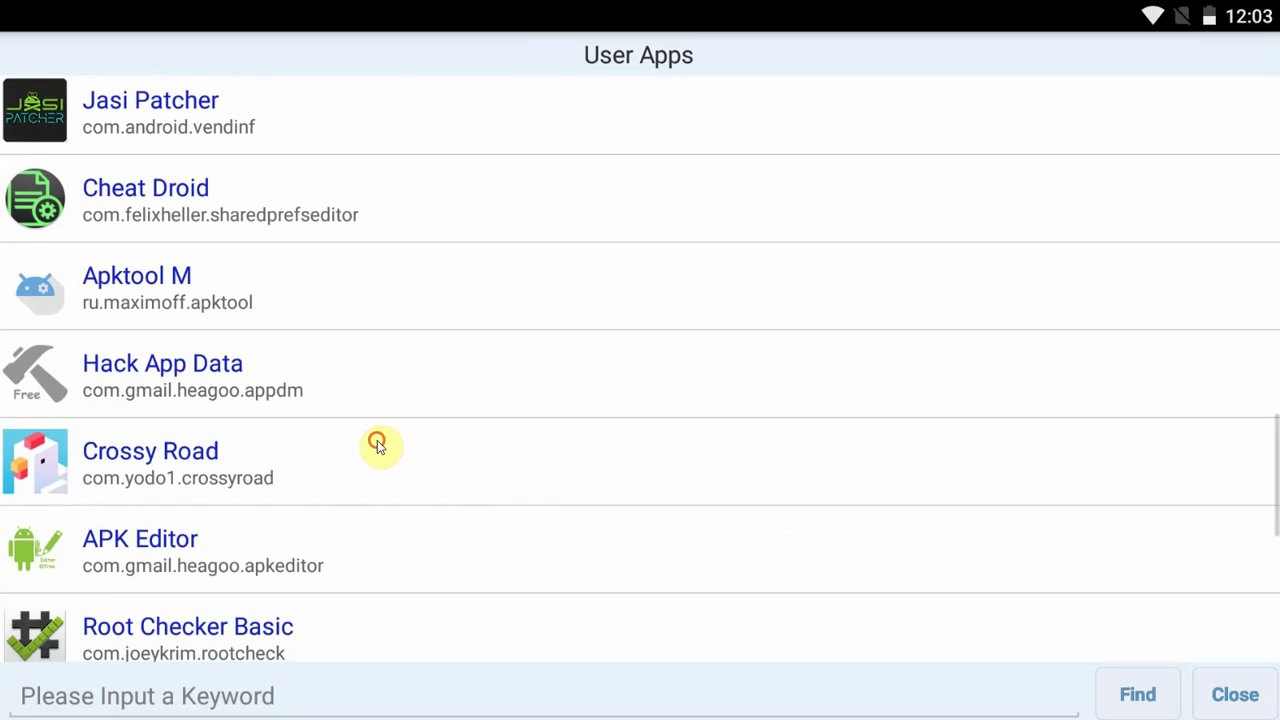
left_click(374, 446)
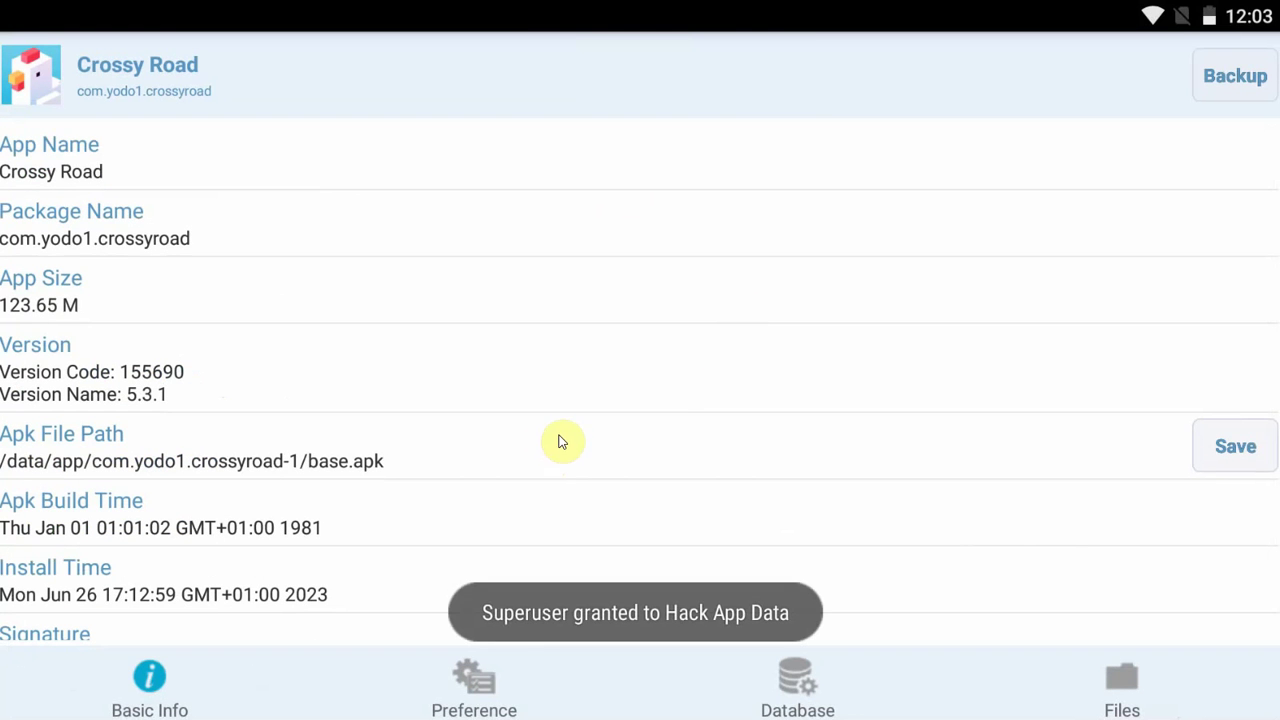
Step: View Crossy Road's preference, database and file listings
left_click(498, 680)
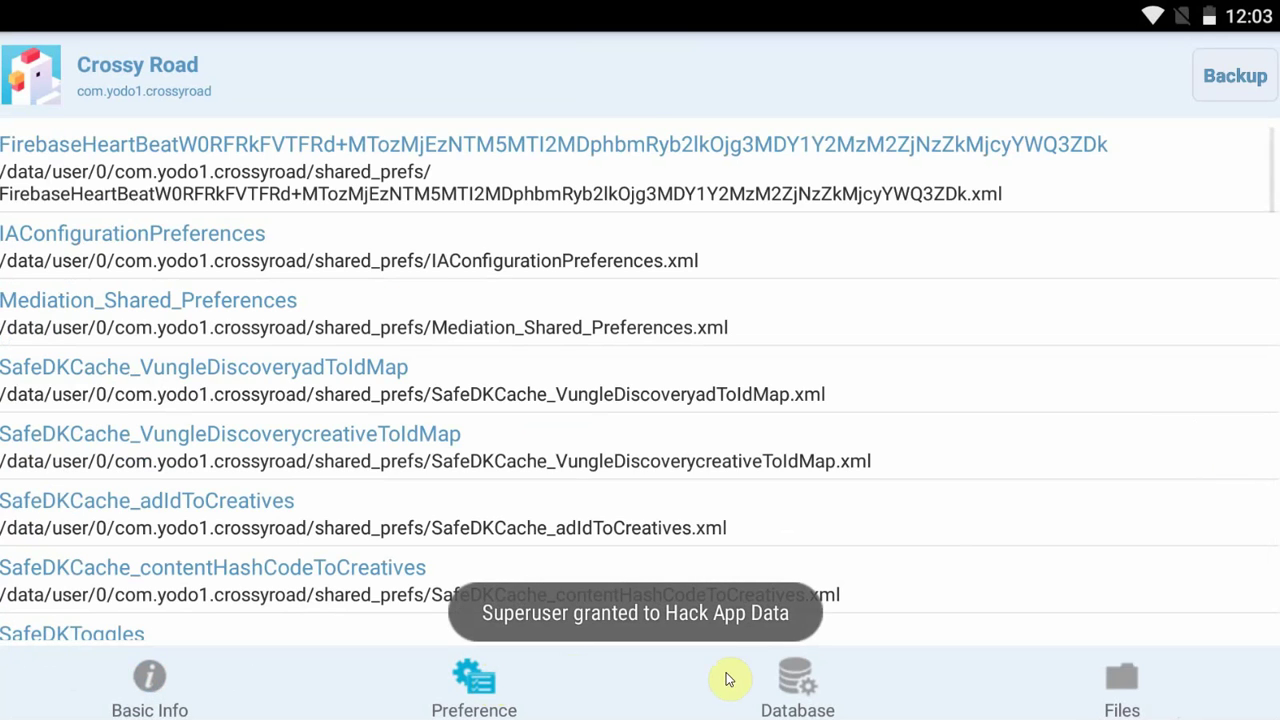
left_click(768, 678)
left_click(1140, 690)
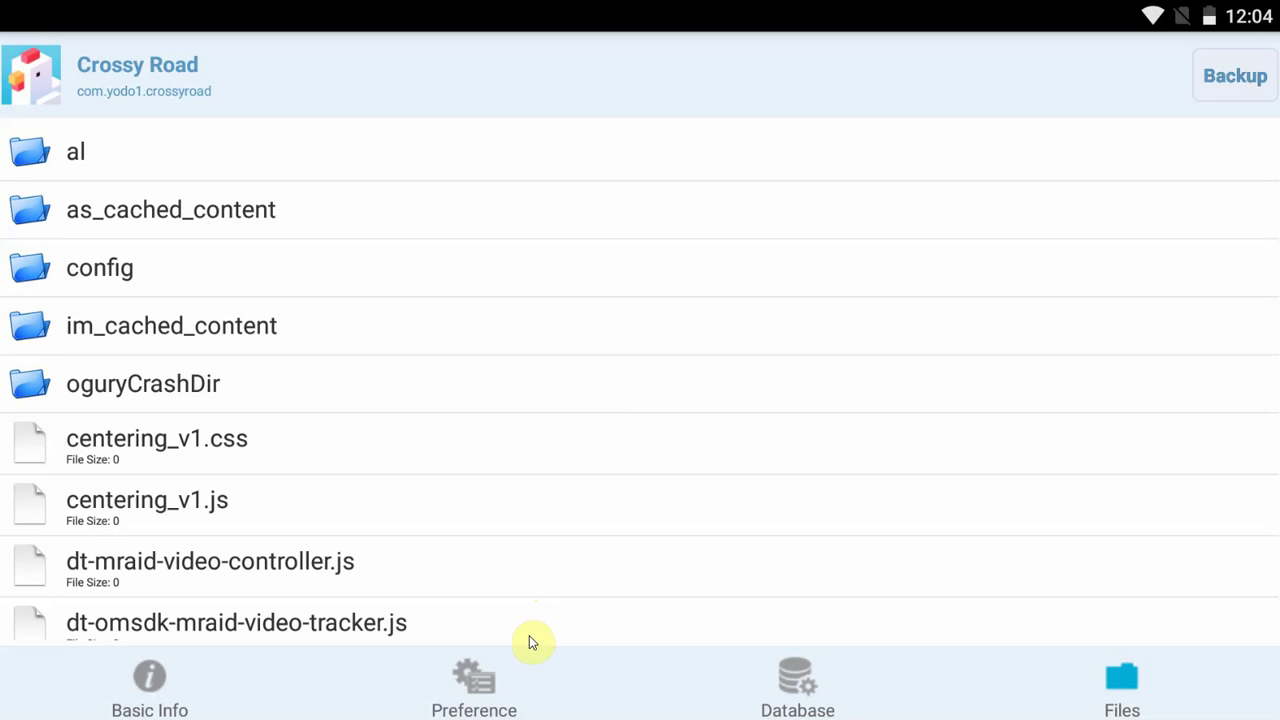
Step: Open the com.yodo1.crossyroad.v2.playerprefs file among Crossy Road's preference files
left_click(487, 670)
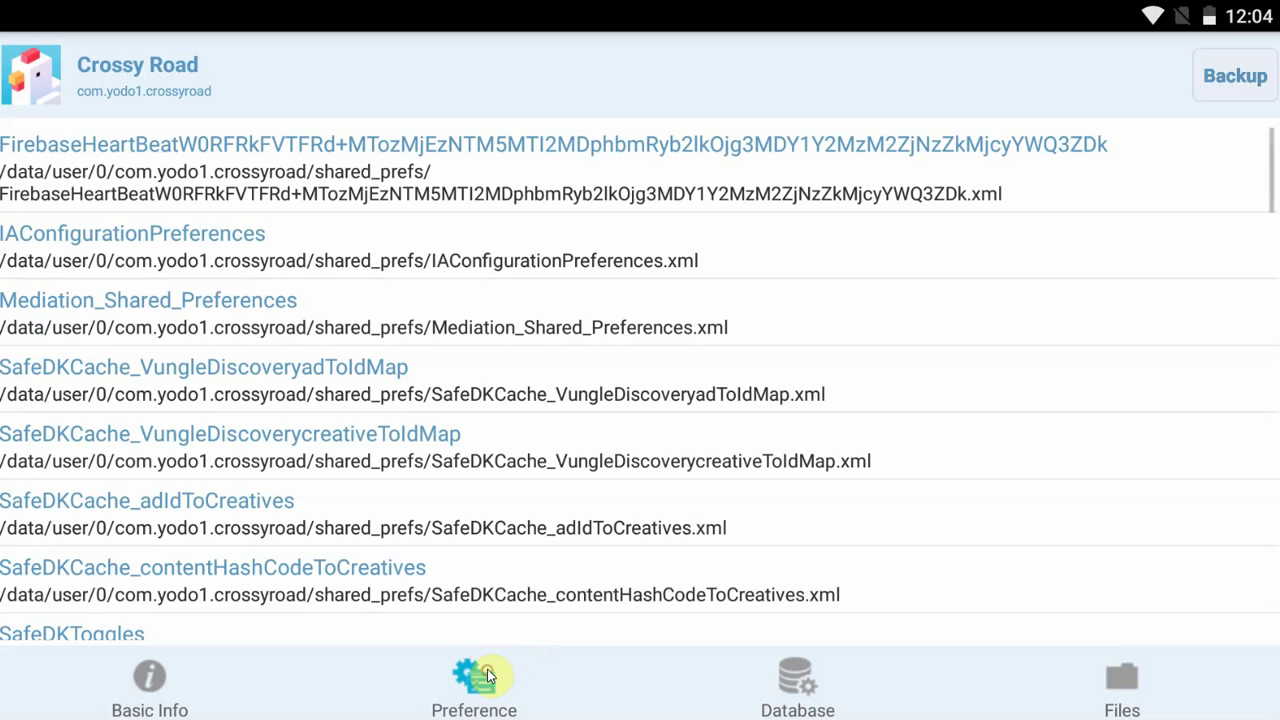
scroll(500, 451, "down", 10)
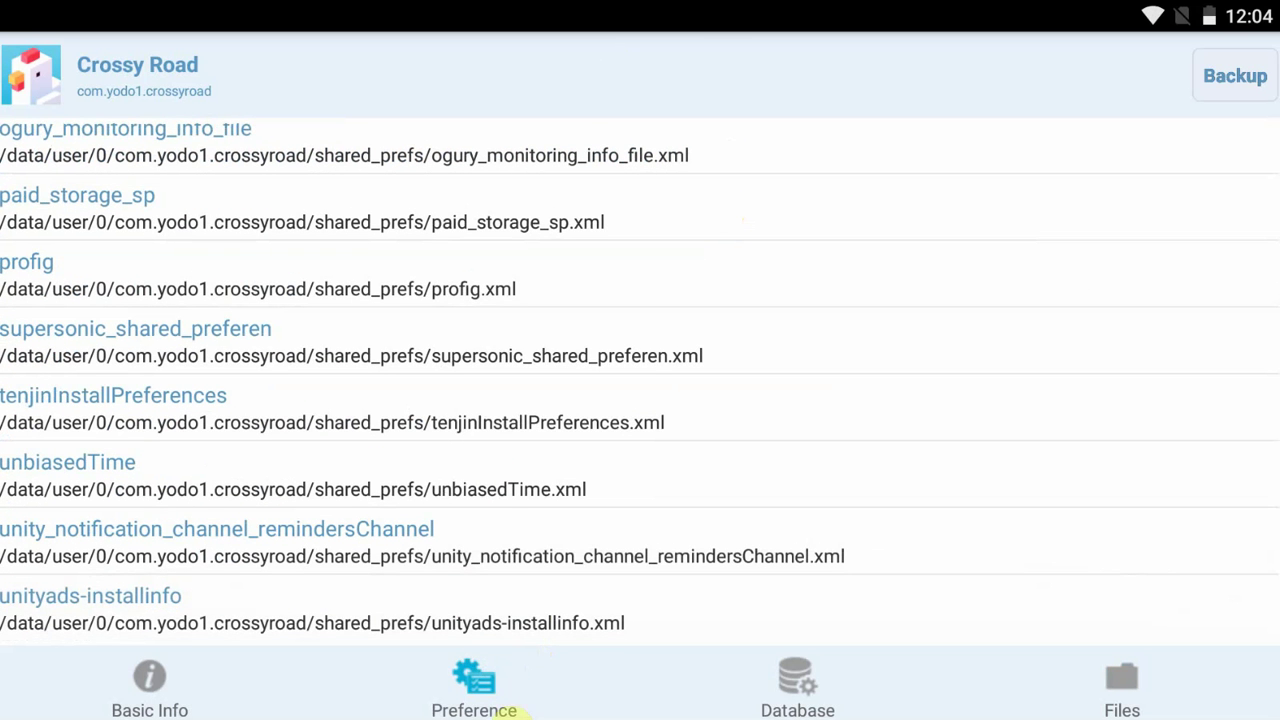
left_click_drag(688, 253, 634, 586)
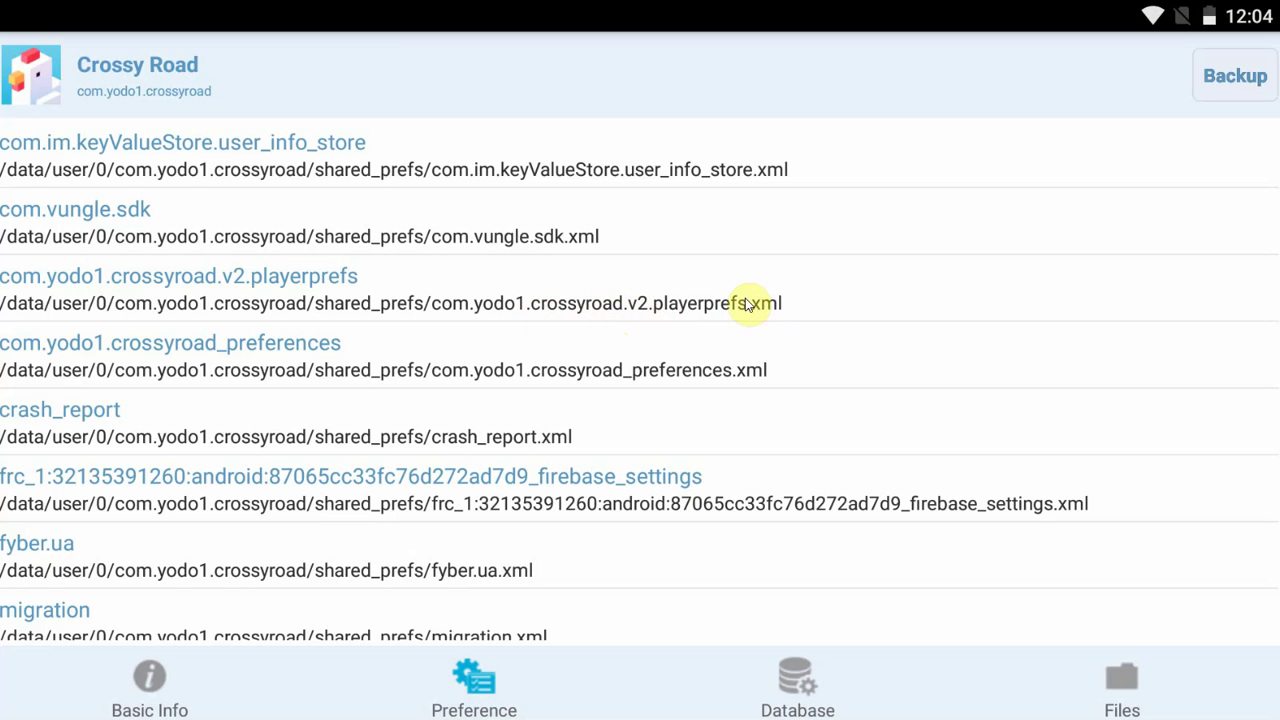
left_click(575, 312)
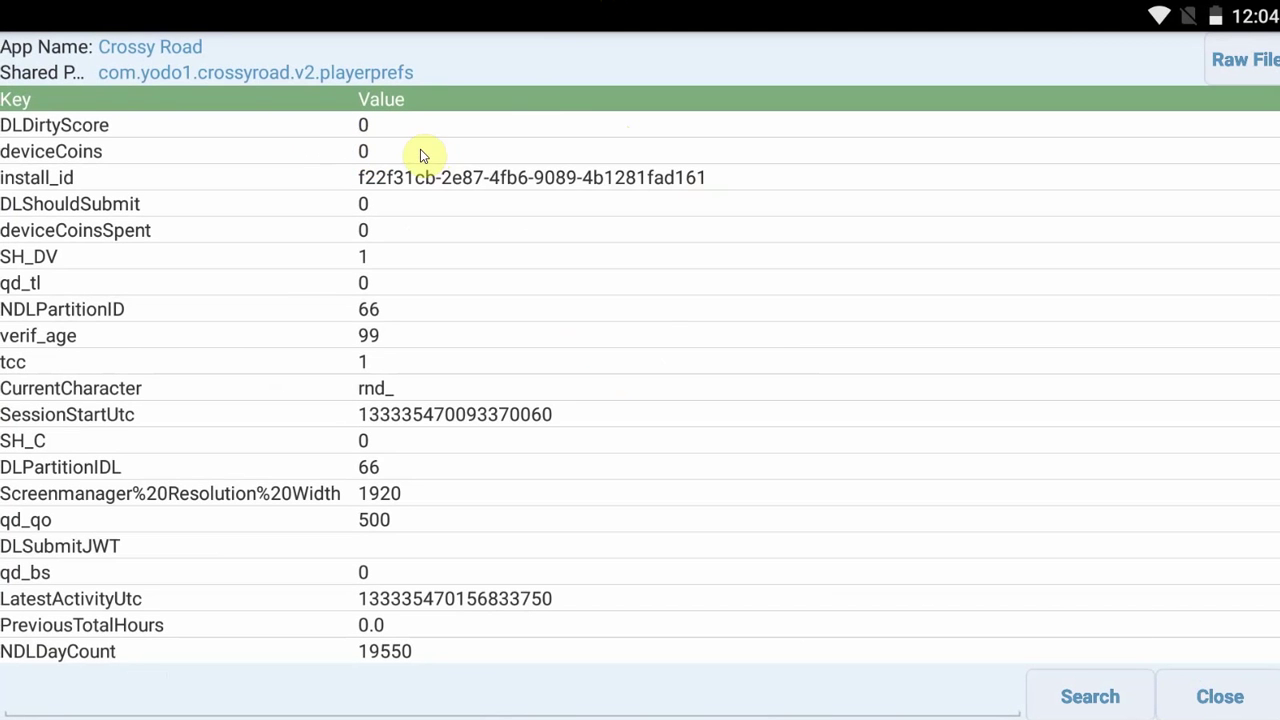
Step: Set the deviceCoins value to 999999999, save it and close the value editor
left_click(420, 152)
left_click(510, 385)
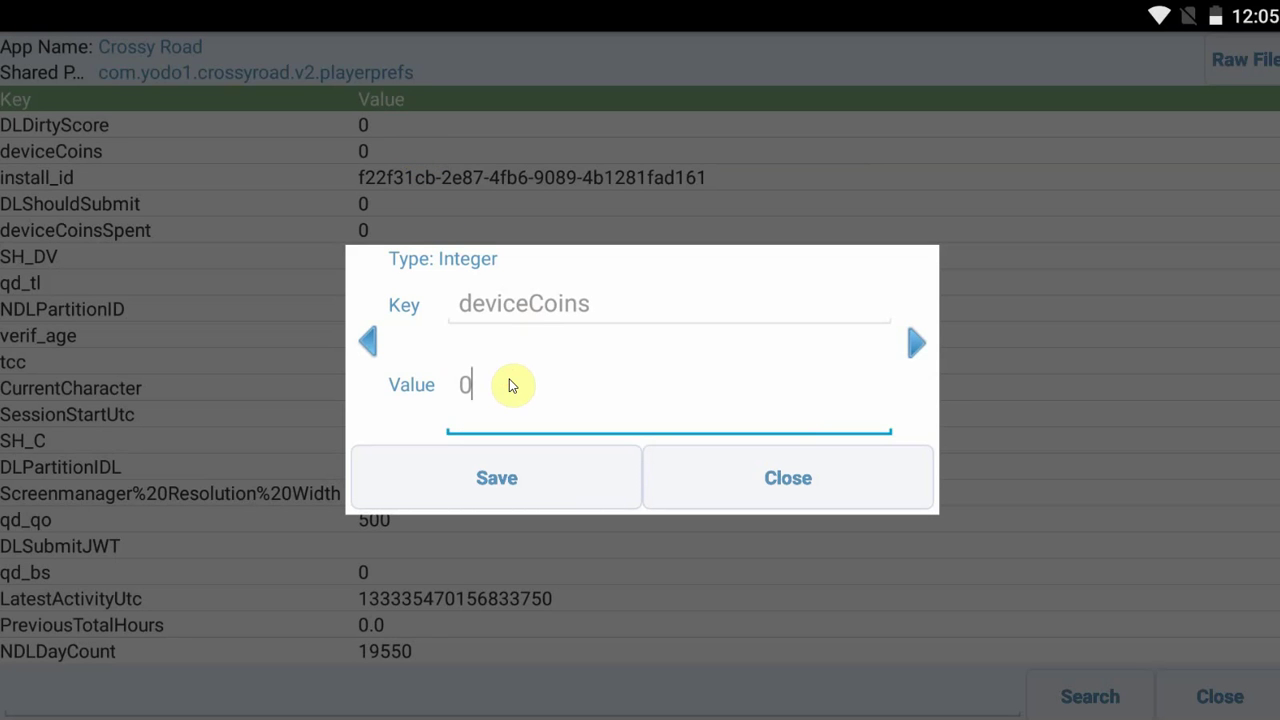
key("BackSpace")
type("999")
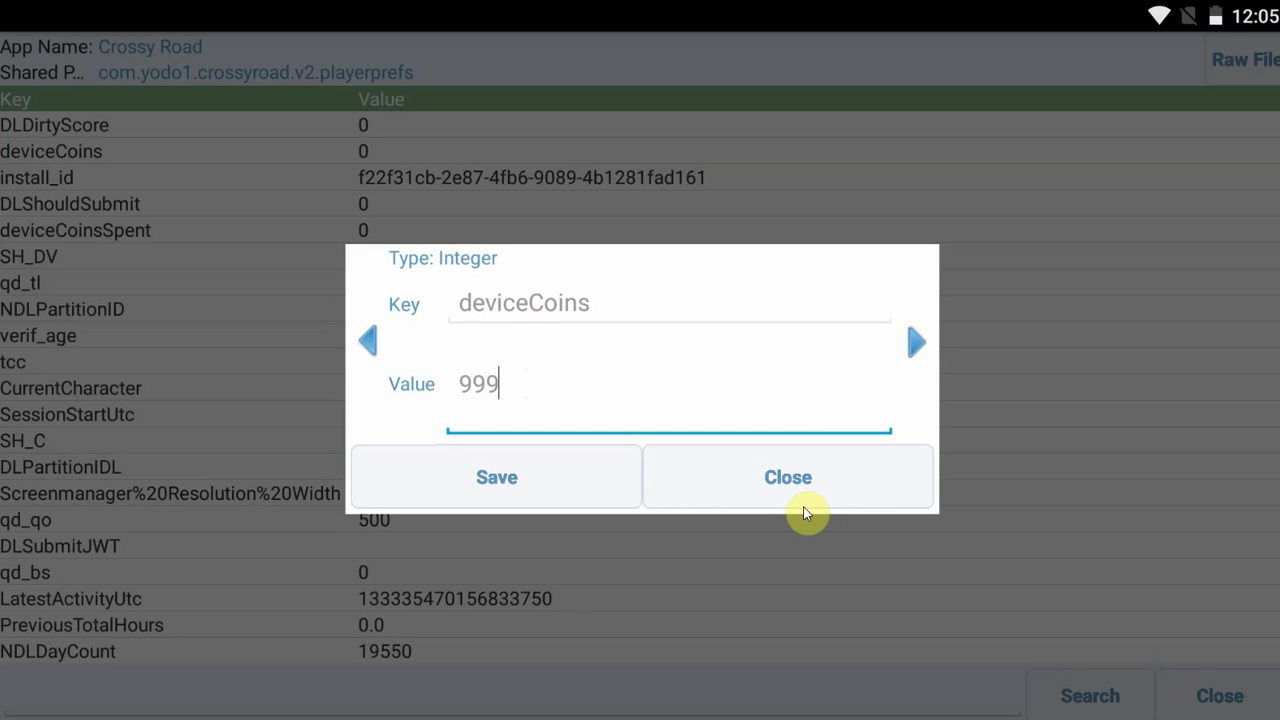
type("999999")
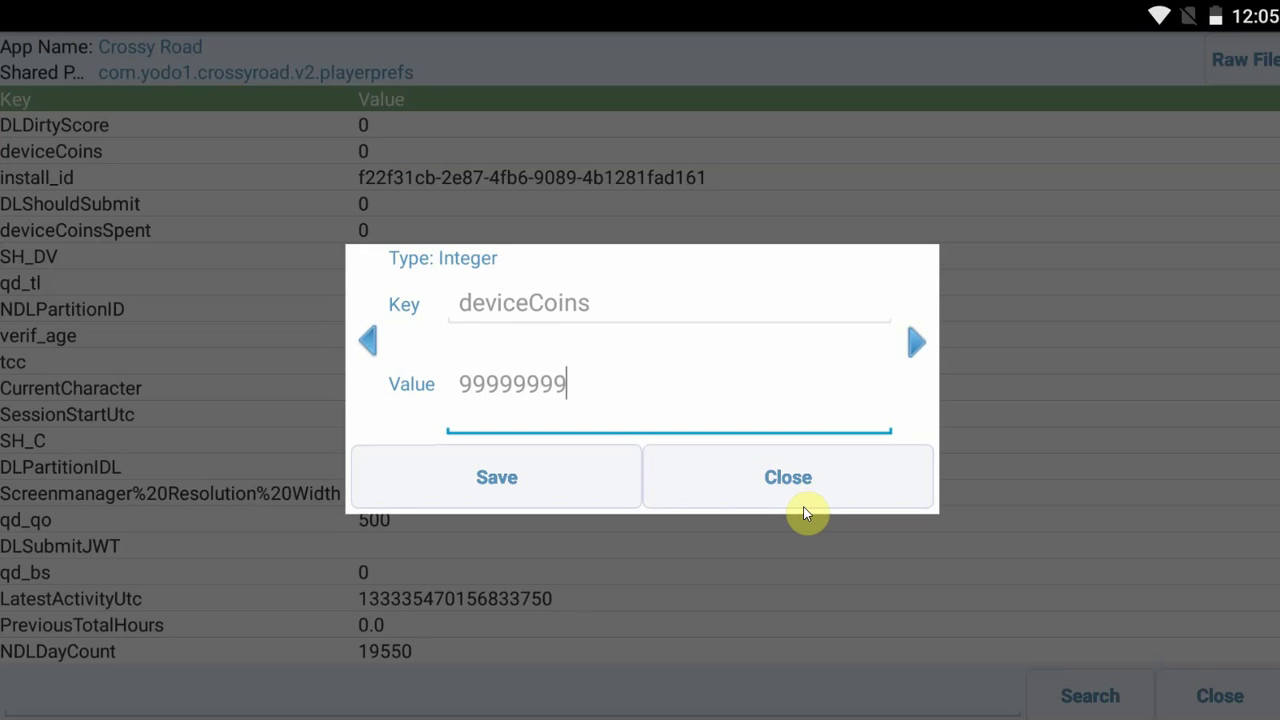
left_click(606, 471)
left_click(728, 487)
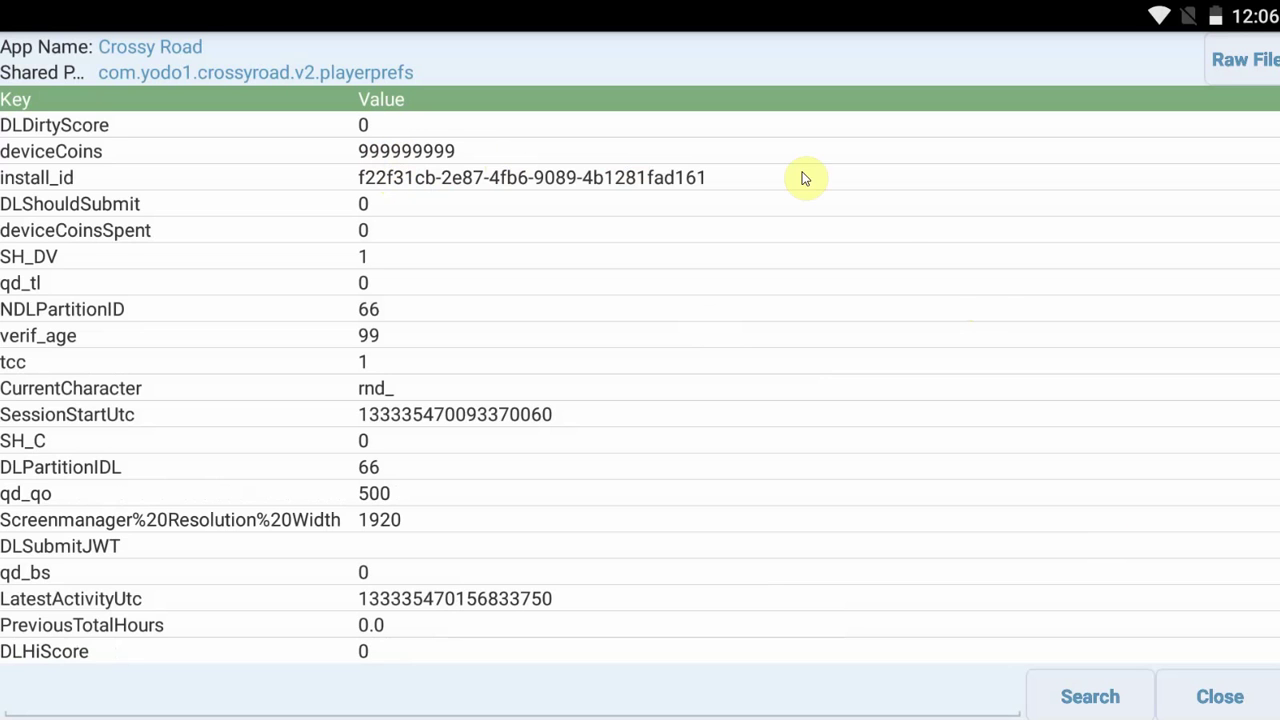
Step: Close Hack App Data from the recent apps and launch Crossy Road to check the edited coin balance
key("alt+Tab")
left_click(950, 160)
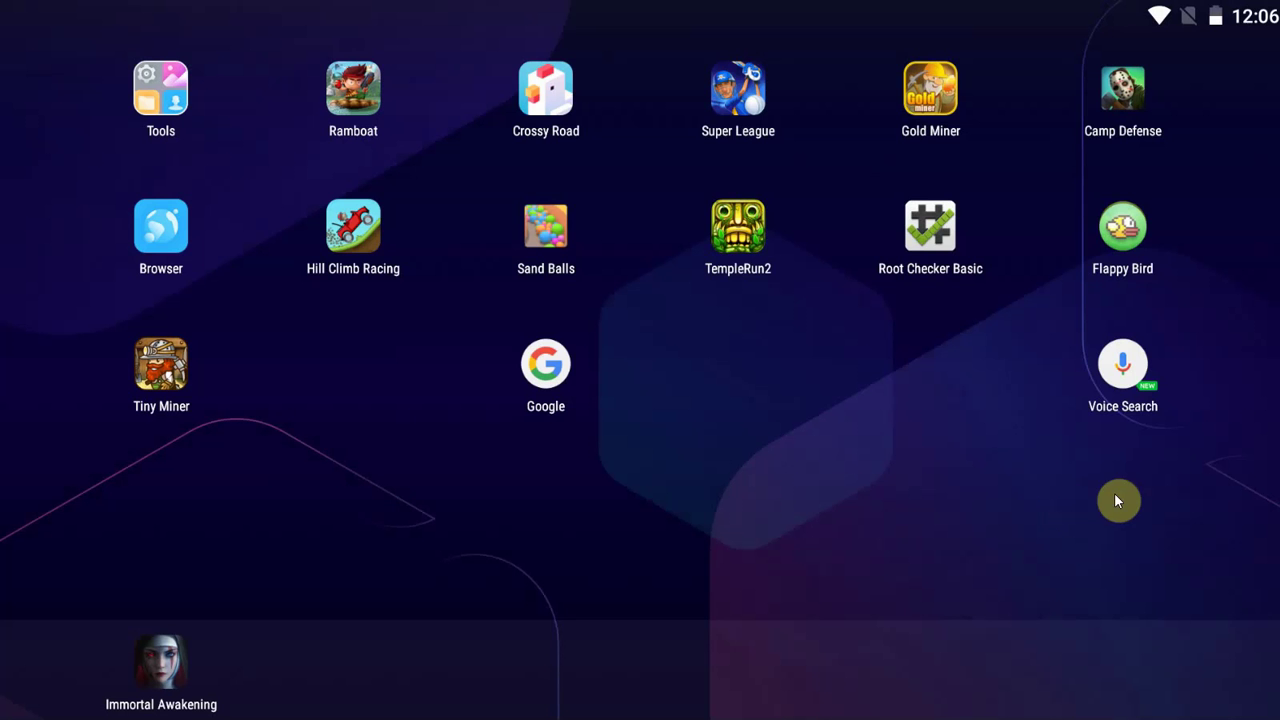
left_click_drag(1118, 500, 361, 301)
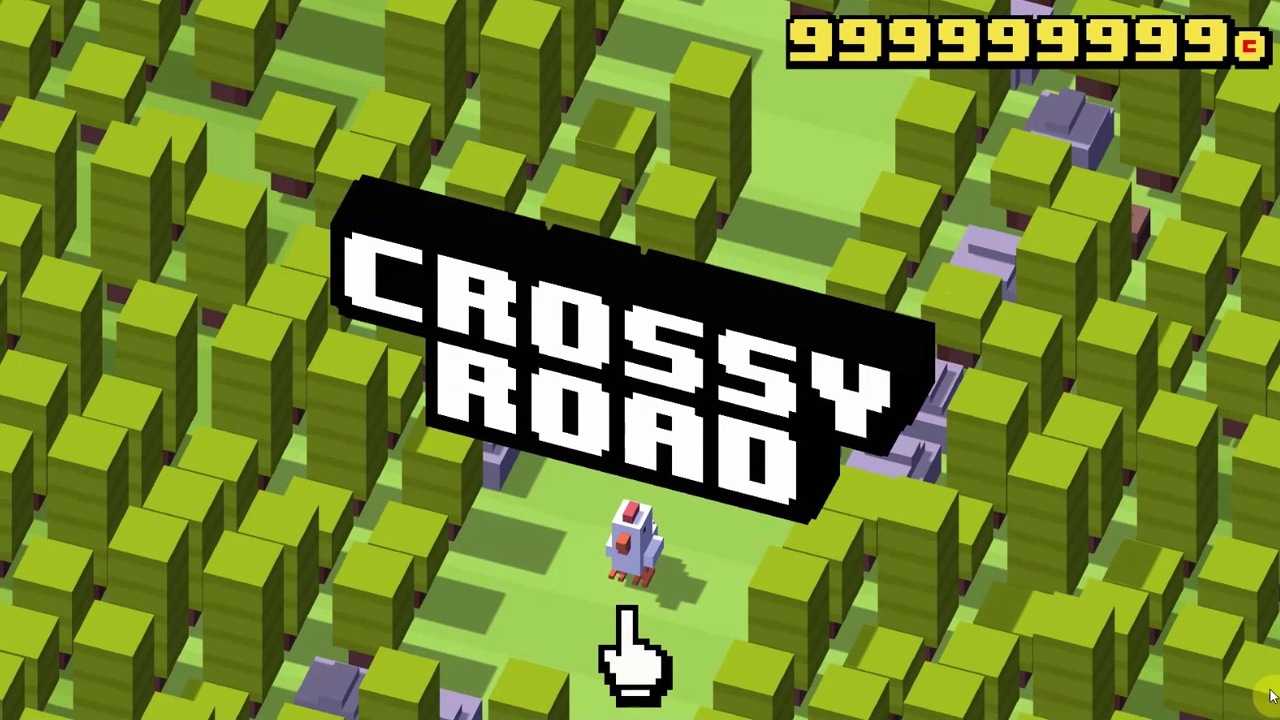
Step: Leave the game, reopen Hack App Data and open Crossy Road's details from the user apps
key("Home")
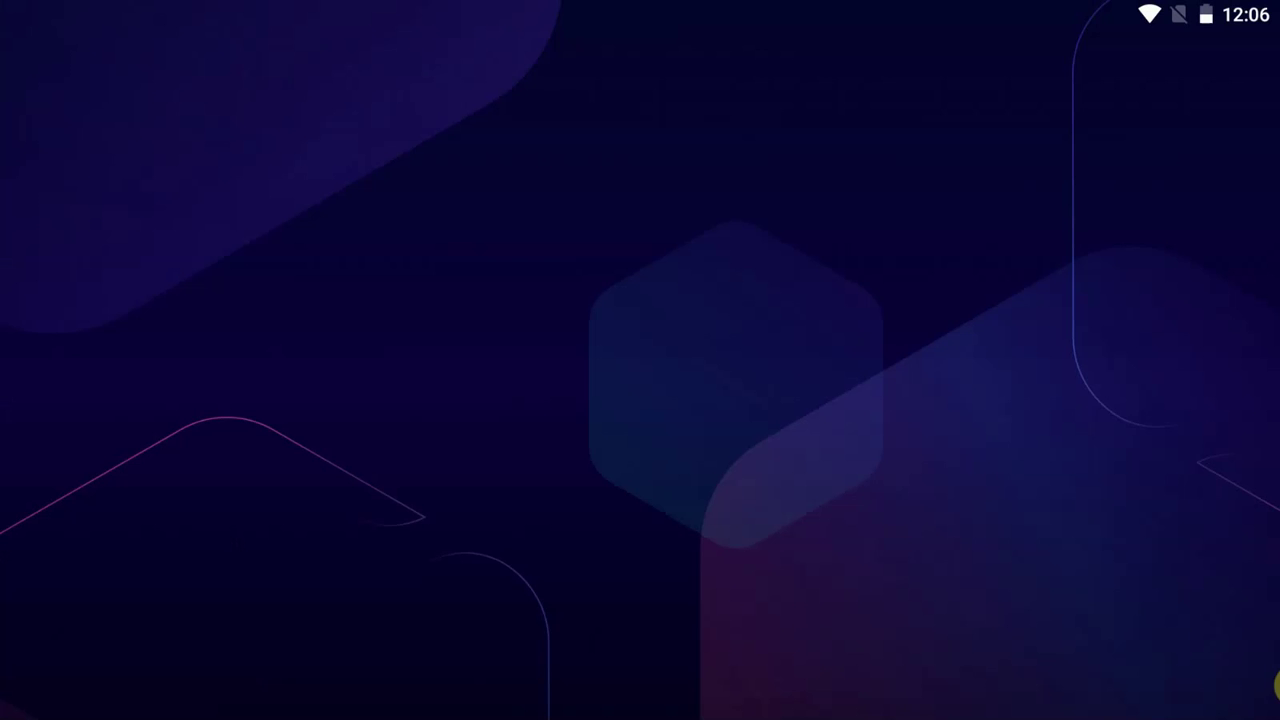
left_click_drag(459, 376, 1069, 401)
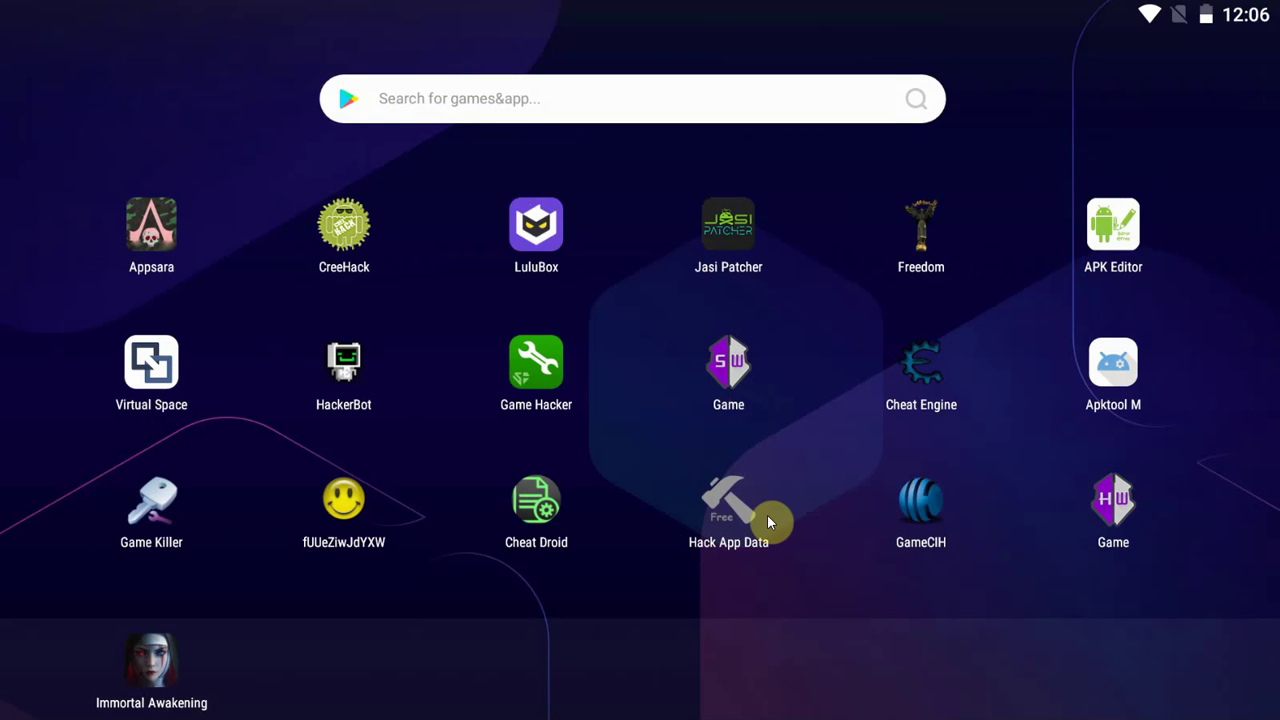
left_click(747, 496)
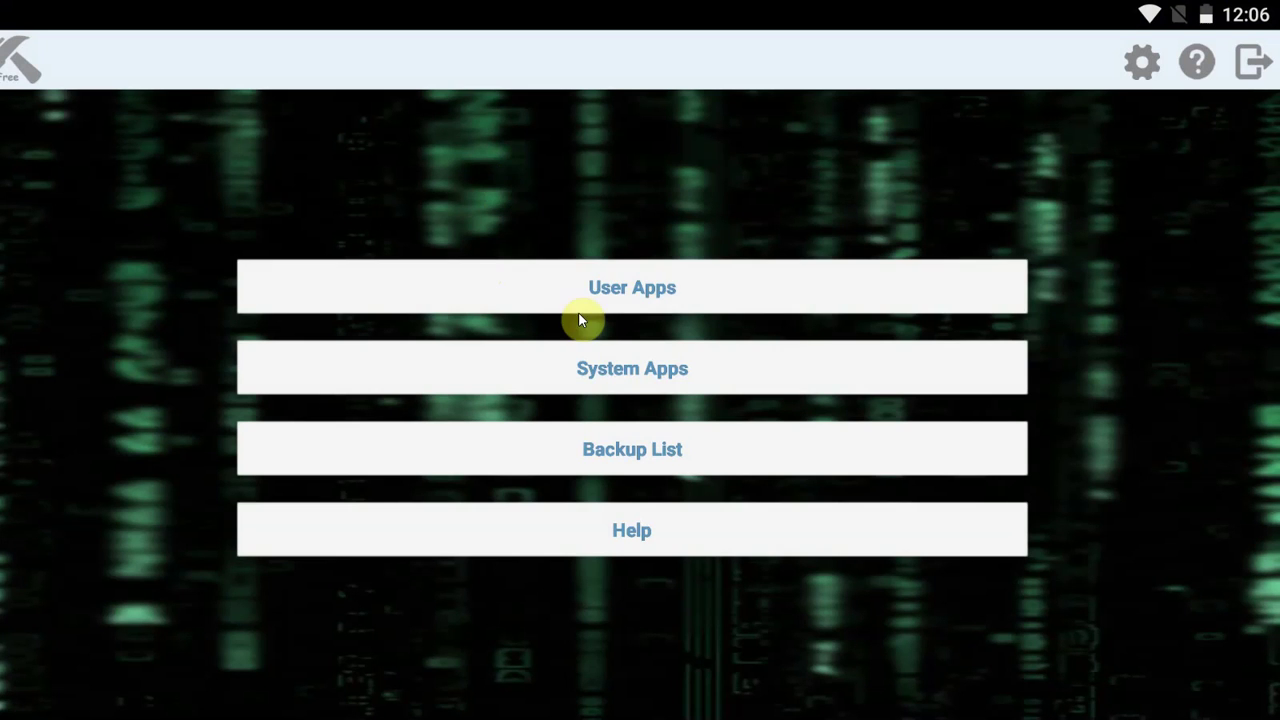
left_click(580, 313)
left_click_drag(380, 491, 460, 363)
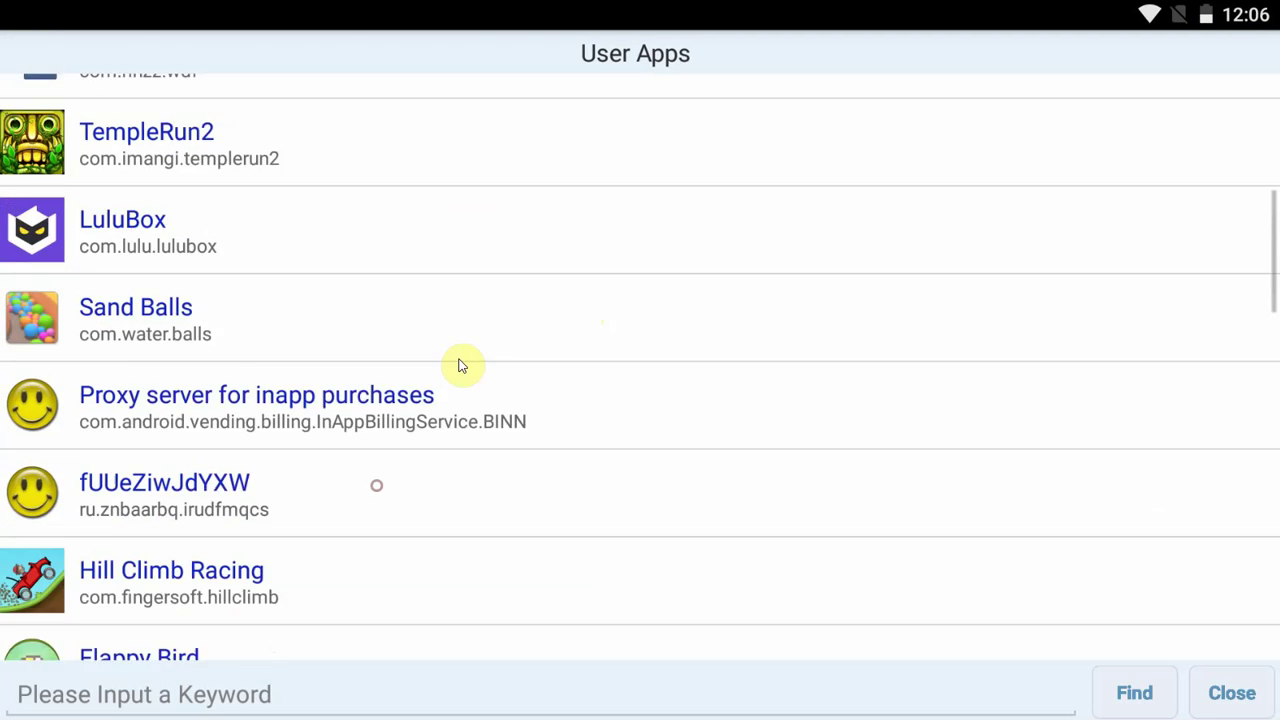
left_click_drag(430, 487, 457, 260)
left_click_drag(386, 491, 394, 229)
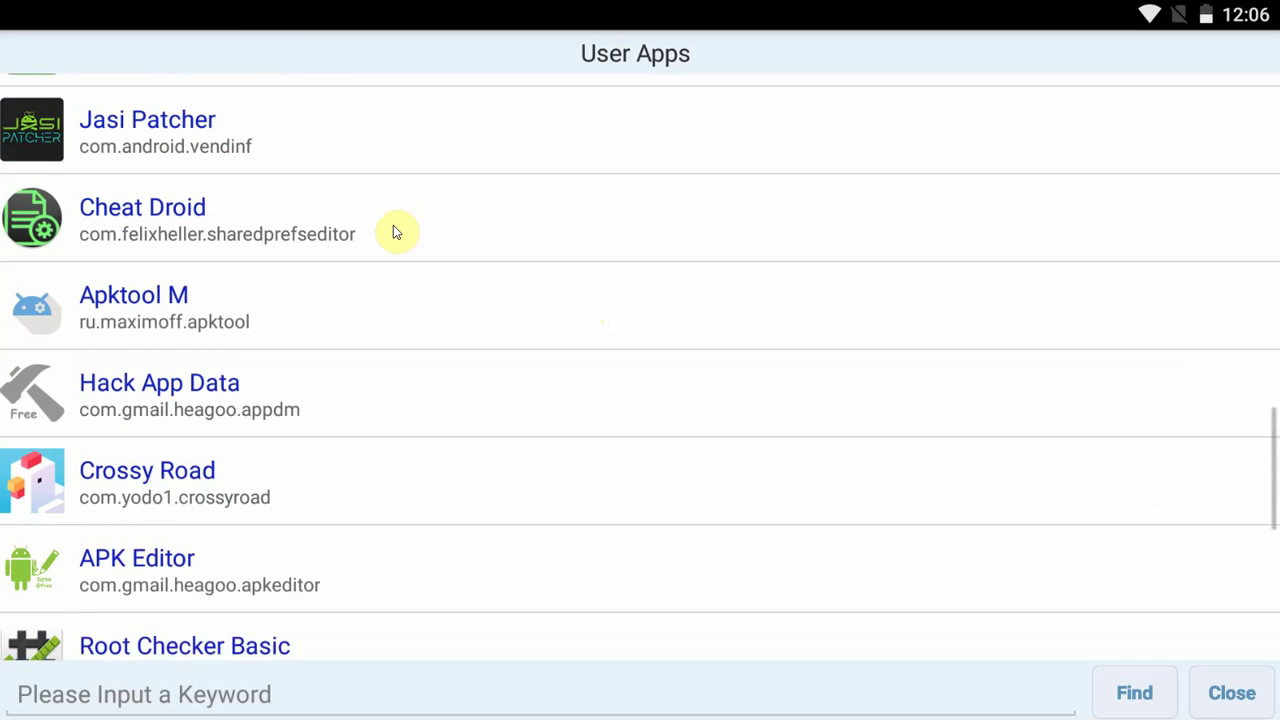
left_click(226, 451)
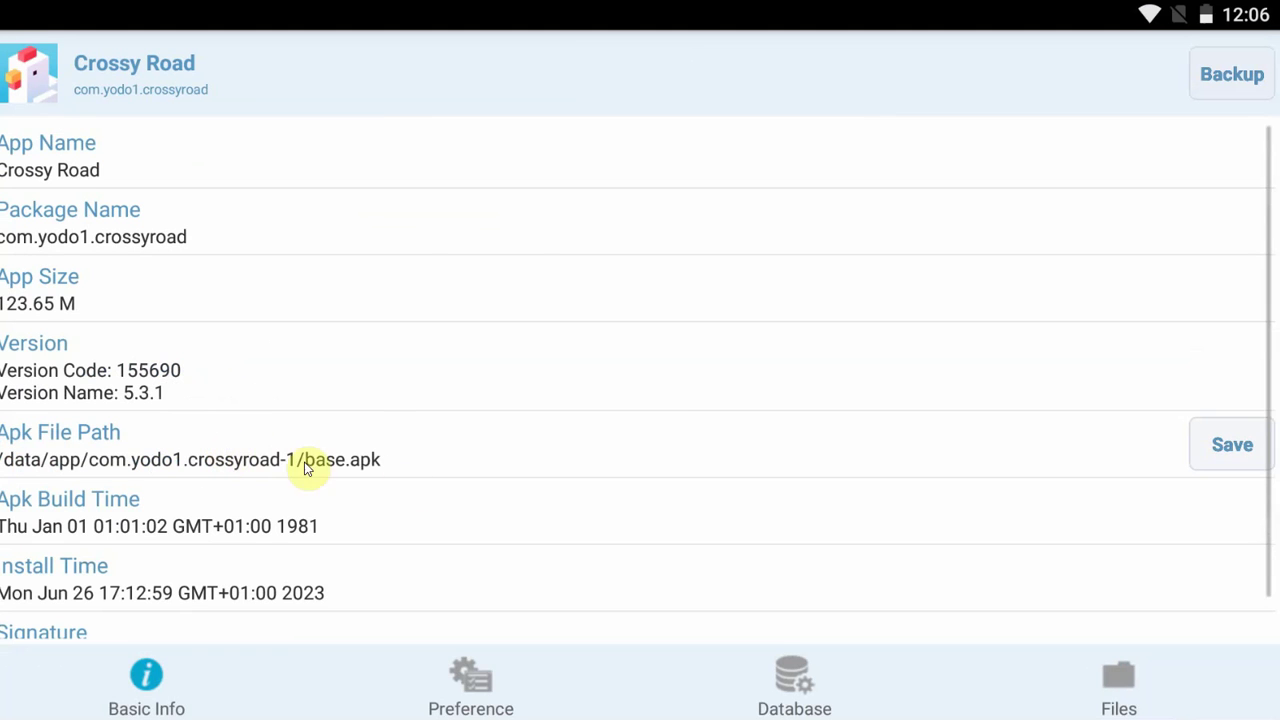
Step: Examine Crossy Road's preference files and its databases for other entries
left_click(476, 681)
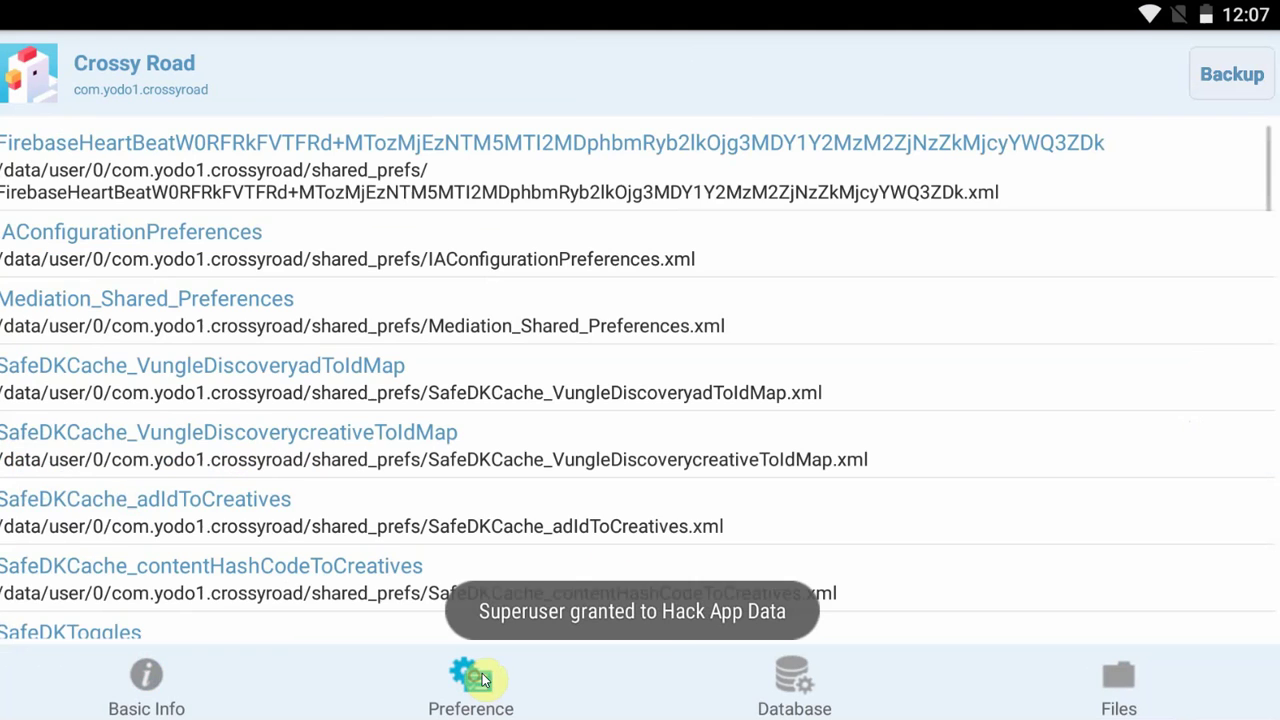
left_click_drag(639, 498, 663, 223)
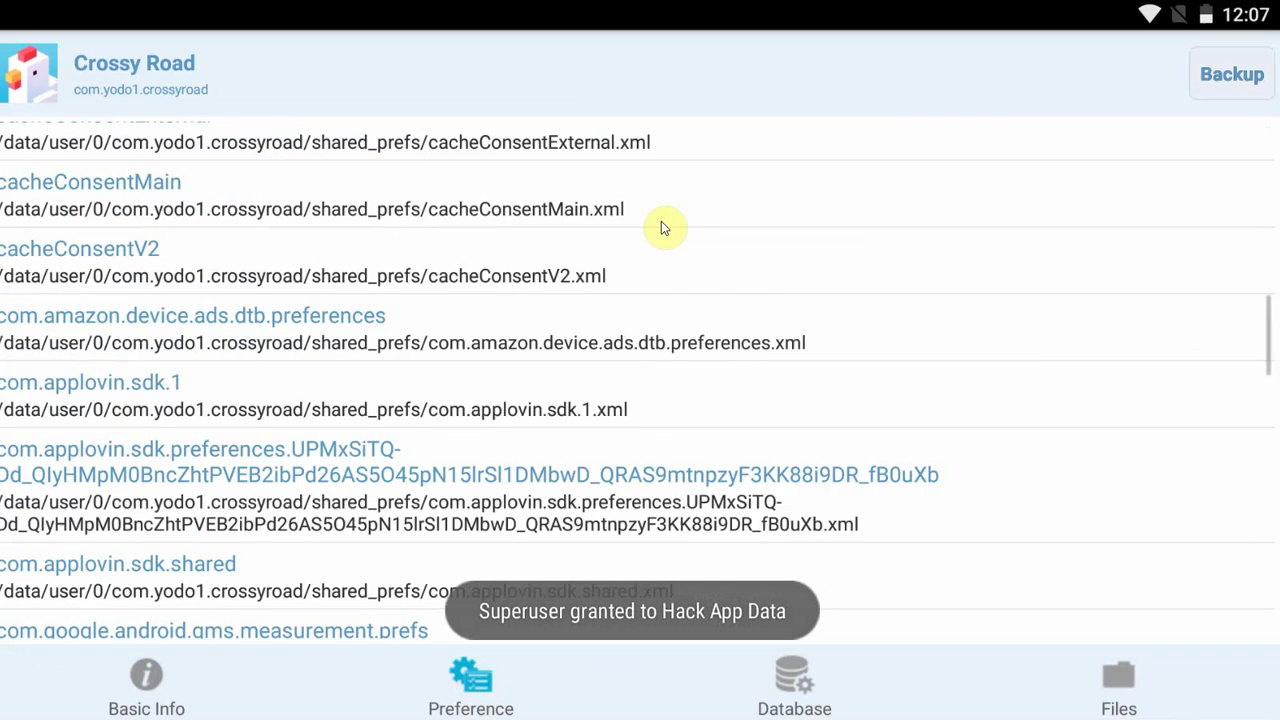
left_click_drag(609, 486, 596, 680)
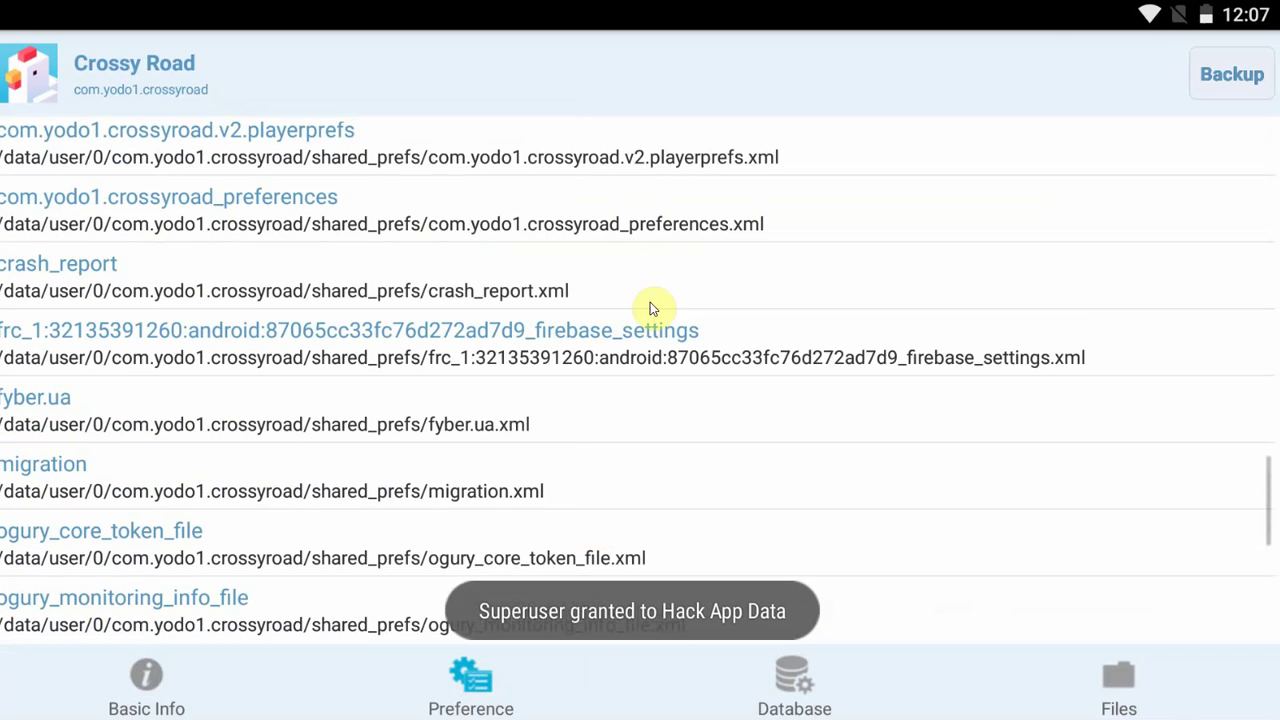
left_click_drag(651, 306, 678, 716)
left_click(812, 686)
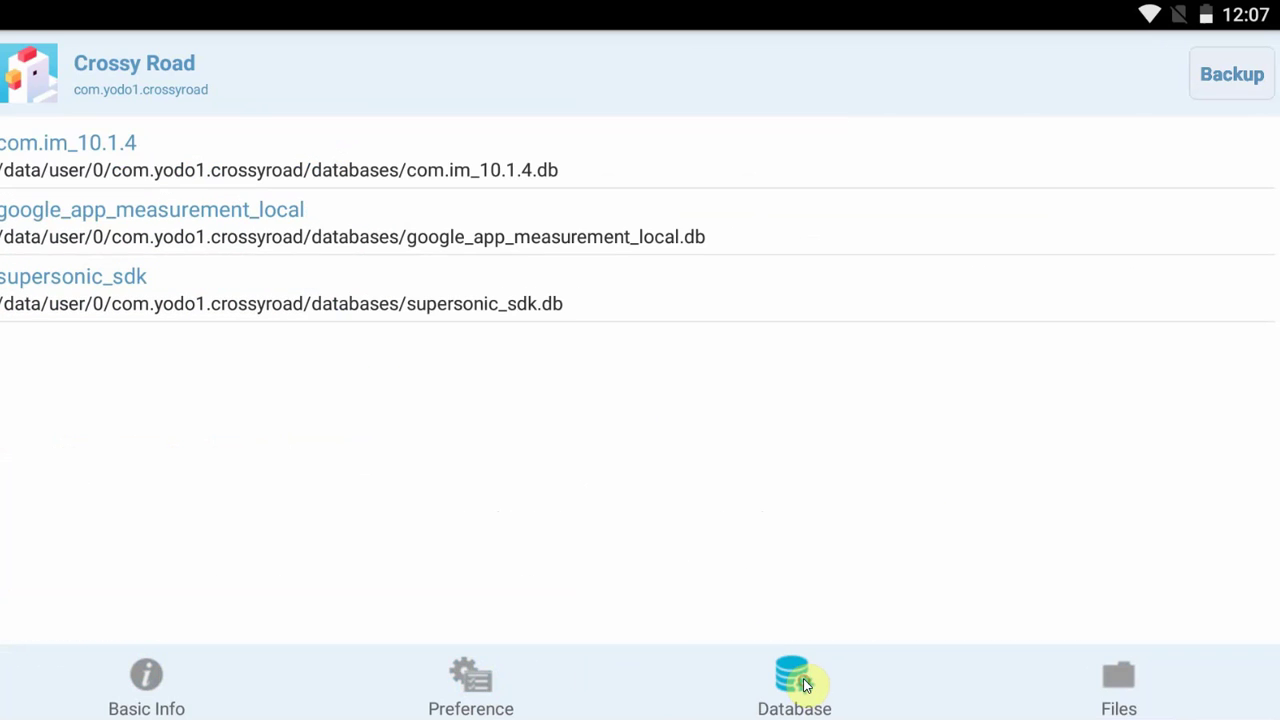
left_click(498, 690)
left_click_drag(640, 500, 657, 37)
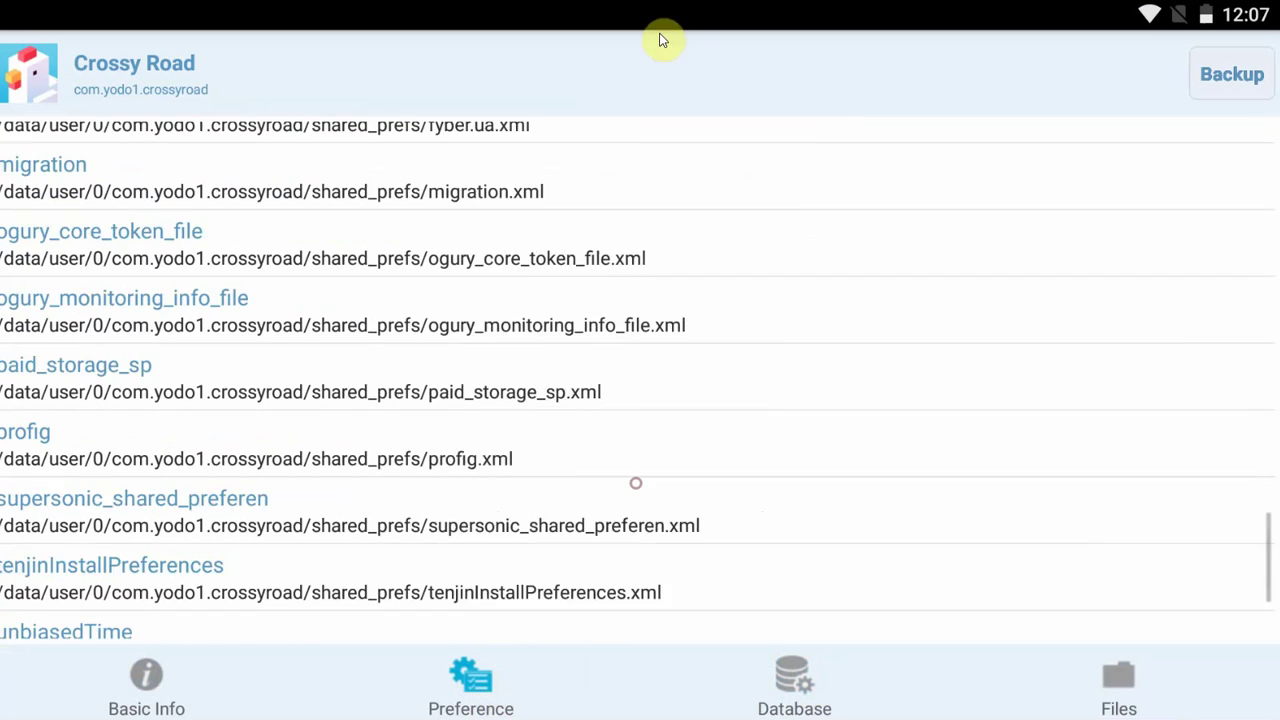
left_click_drag(617, 257, 591, 474)
left_click_drag(575, 302, 478, 344)
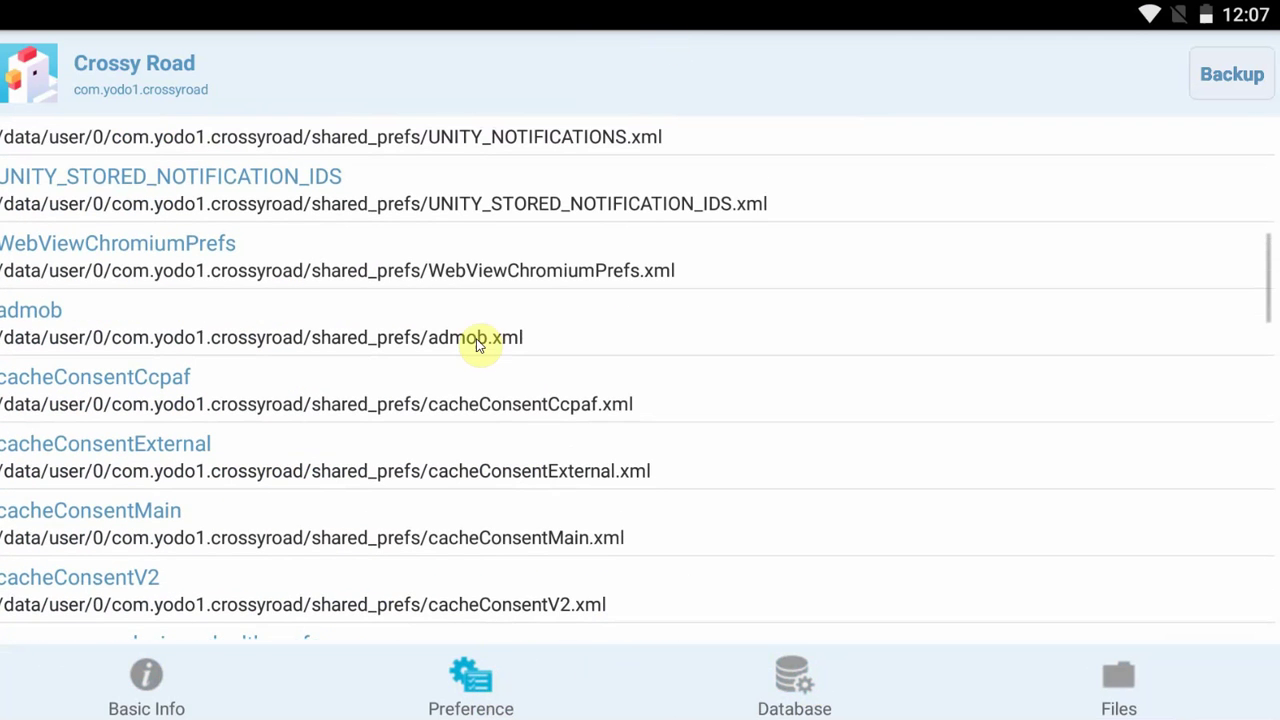
Step: Inspect the entries of the admob preference file and look through Crossy Road's stored files
left_click(478, 342)
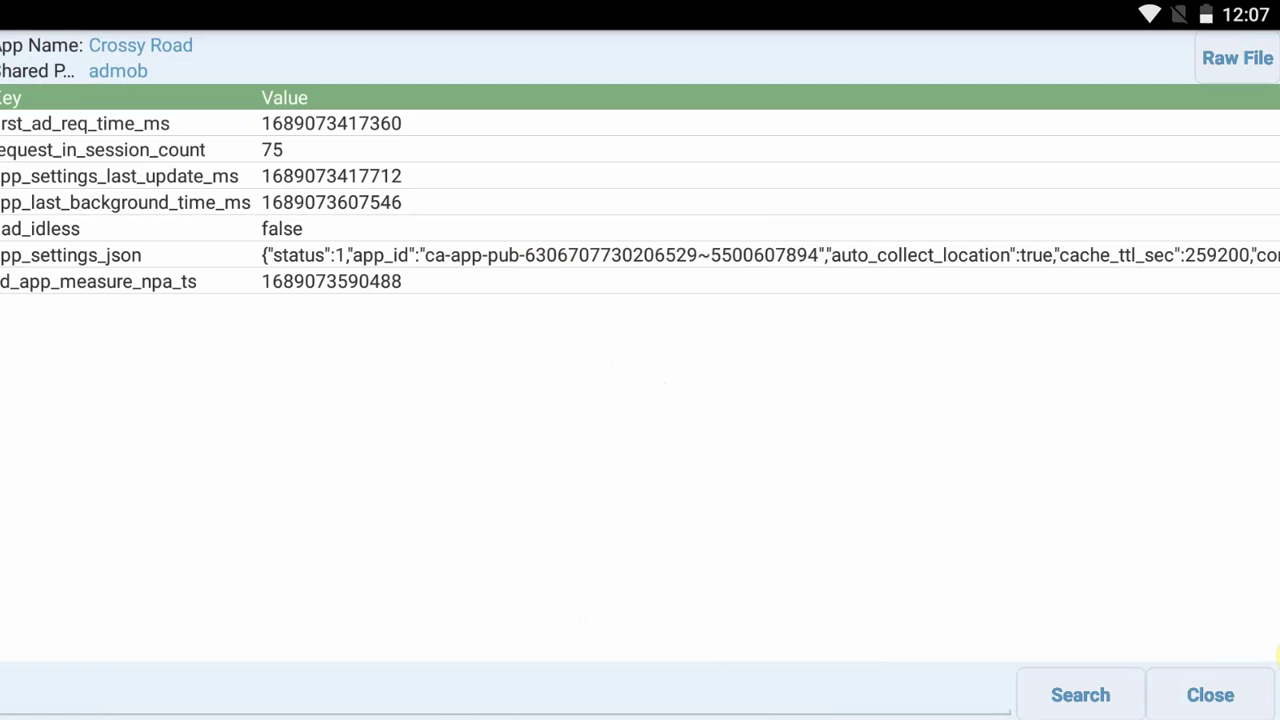
left_click(1210, 695)
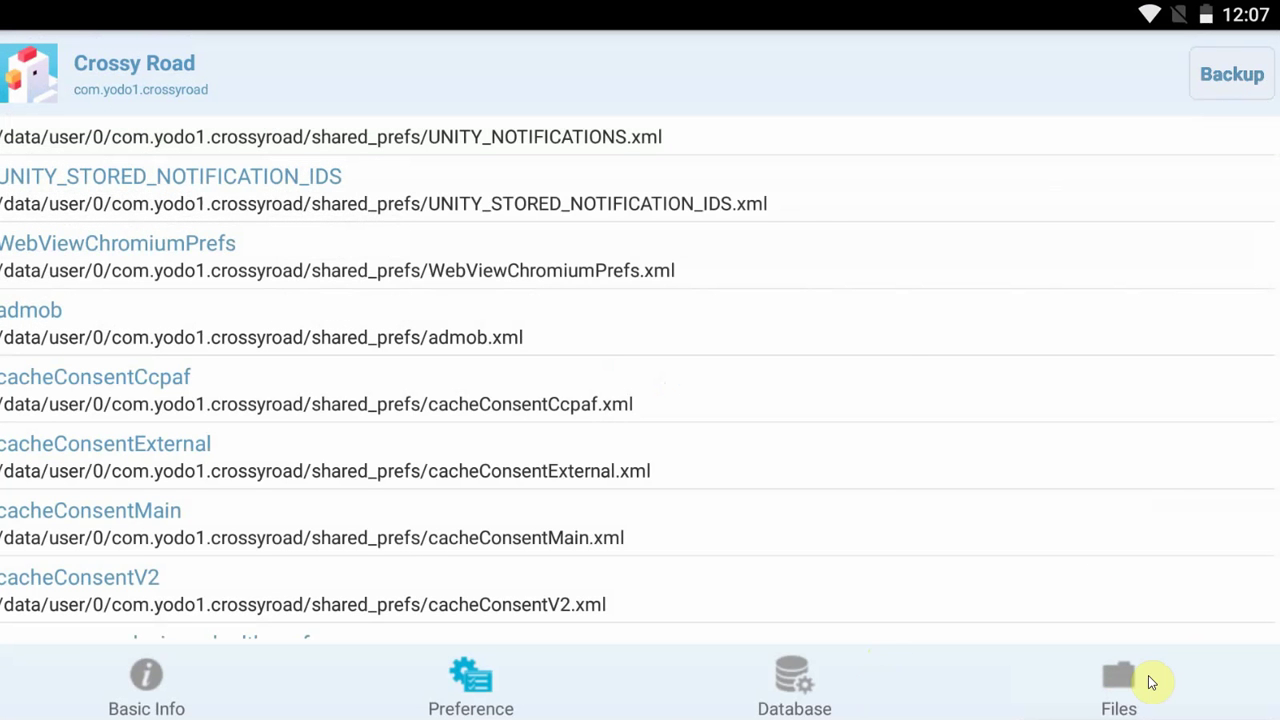
left_click(1120, 680)
left_click_drag(780, 528, 806, 269)
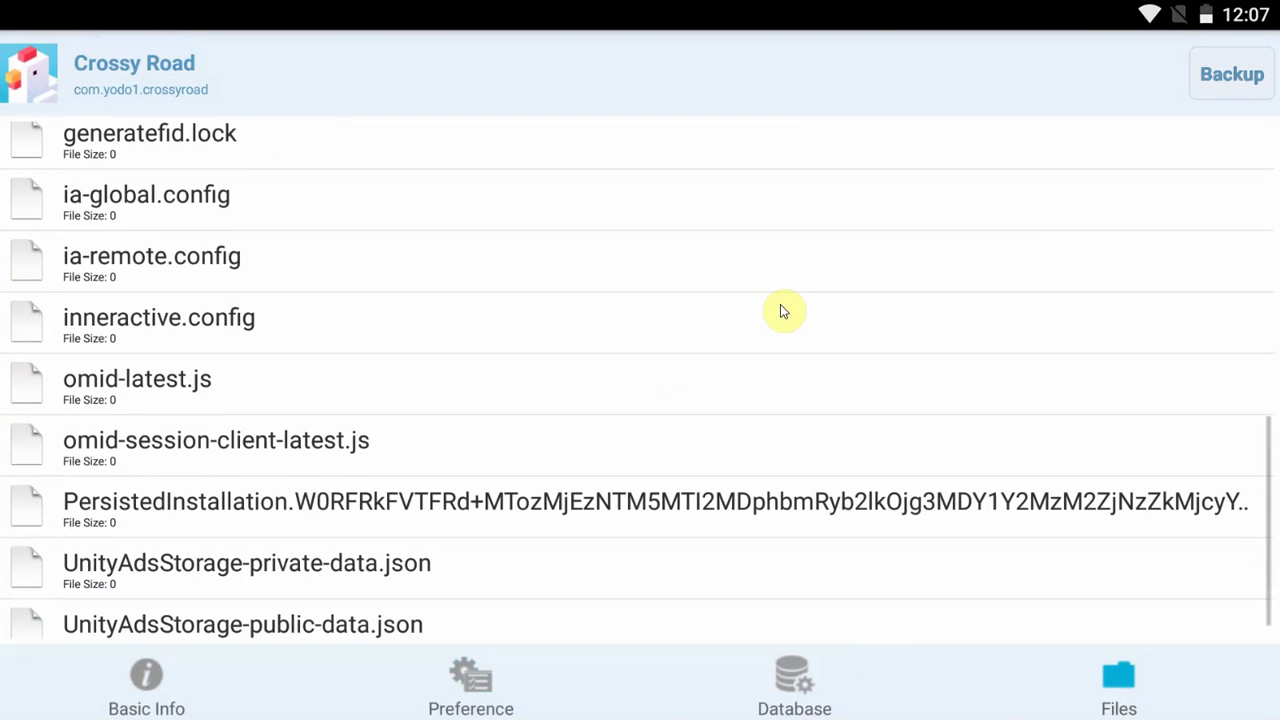
left_click(755, 463)
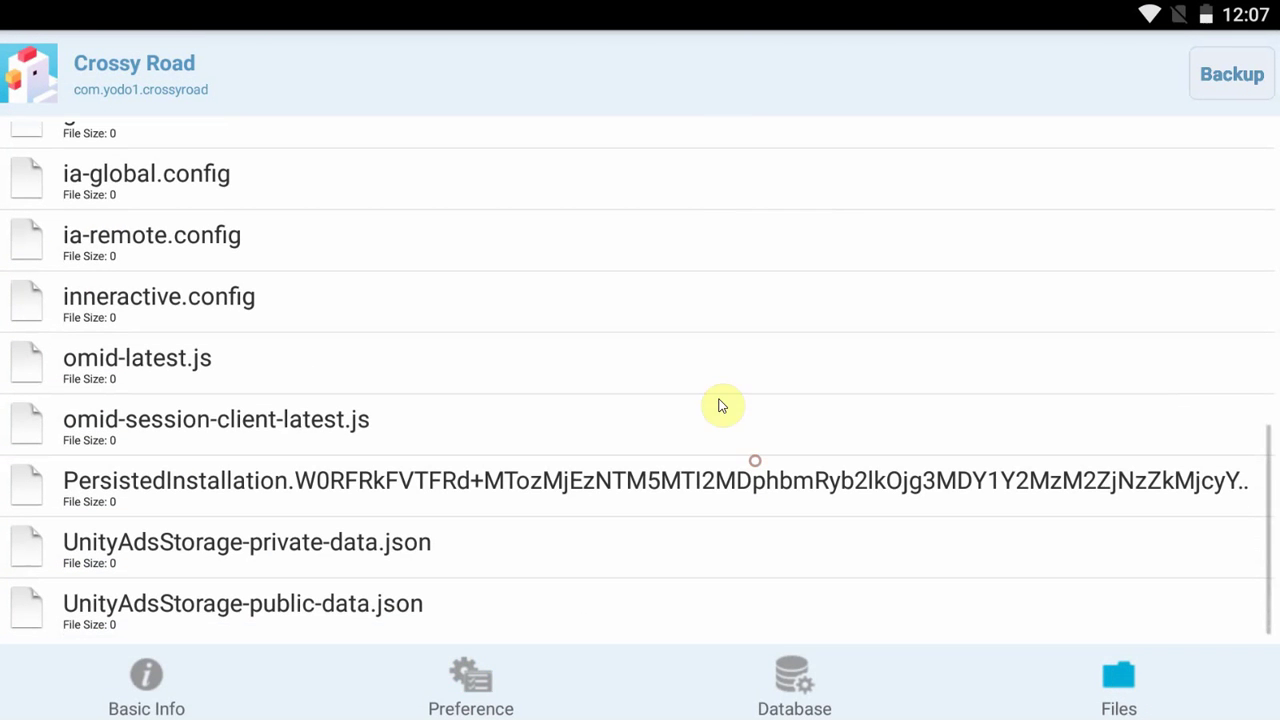
Step: Review Crossy Road's database, preference and file lists once more
left_click(795, 680)
left_click(481, 680)
left_click(785, 684)
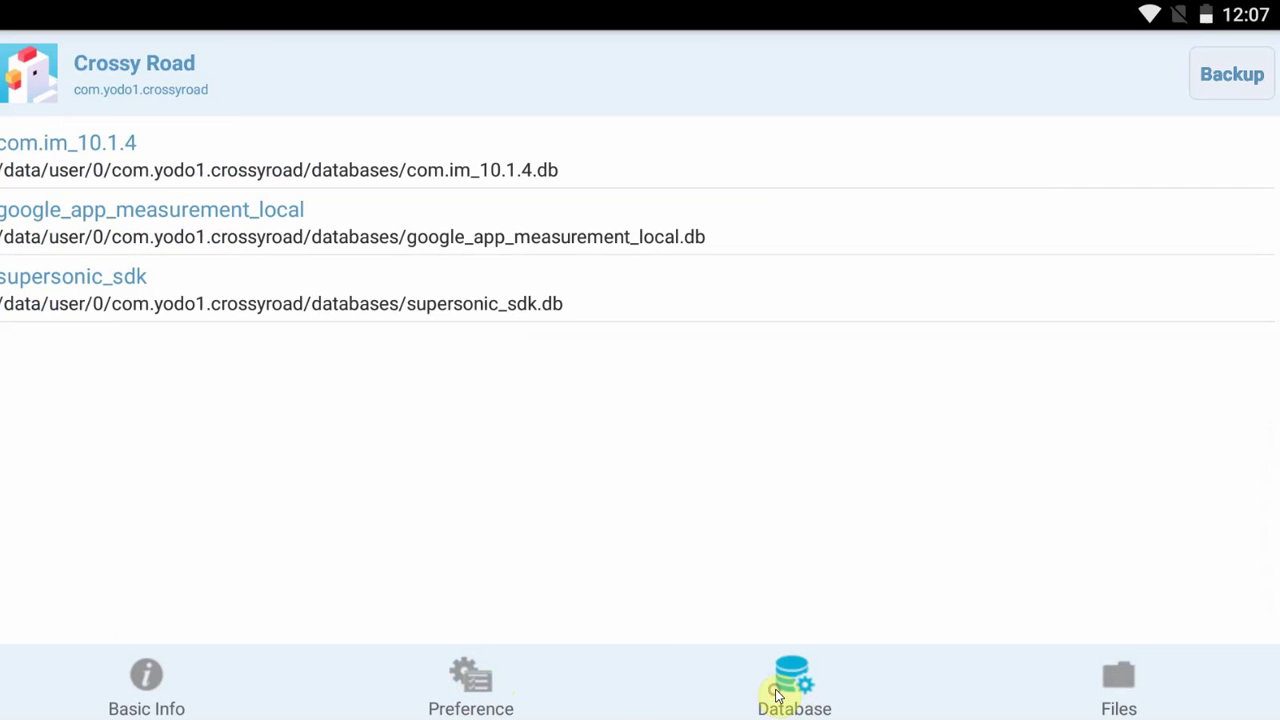
left_click(474, 680)
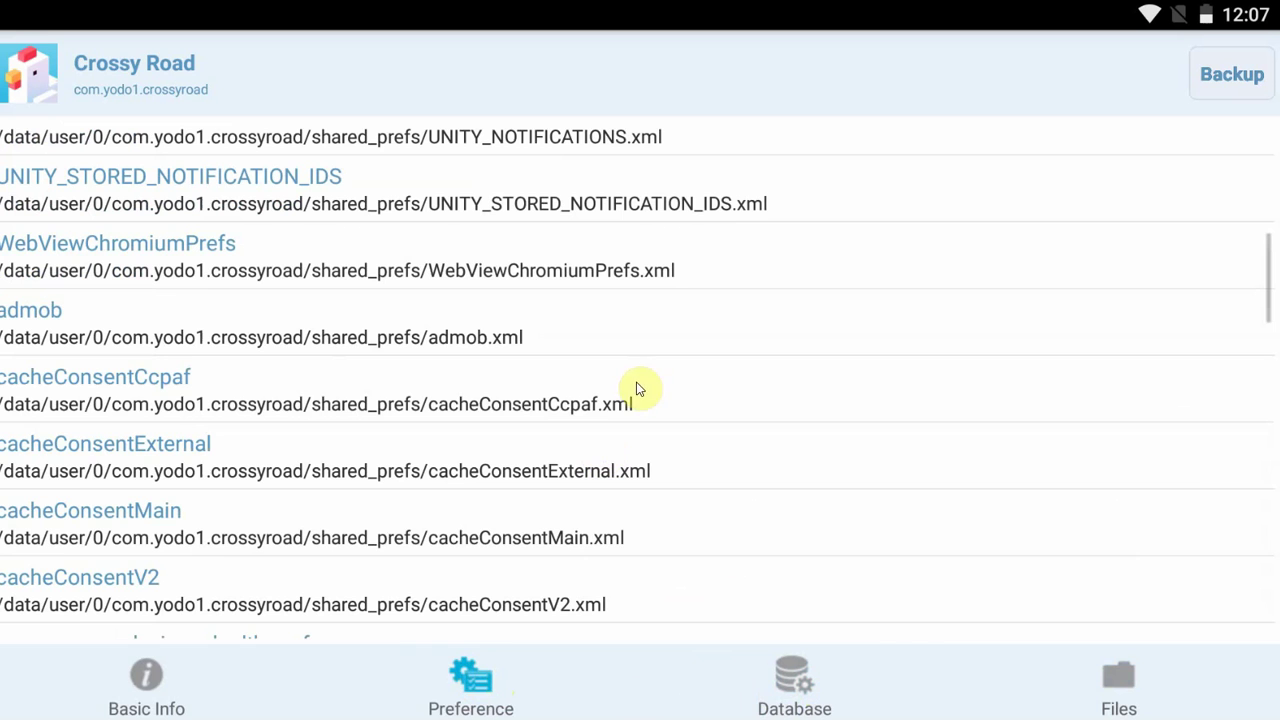
left_click(1126, 692)
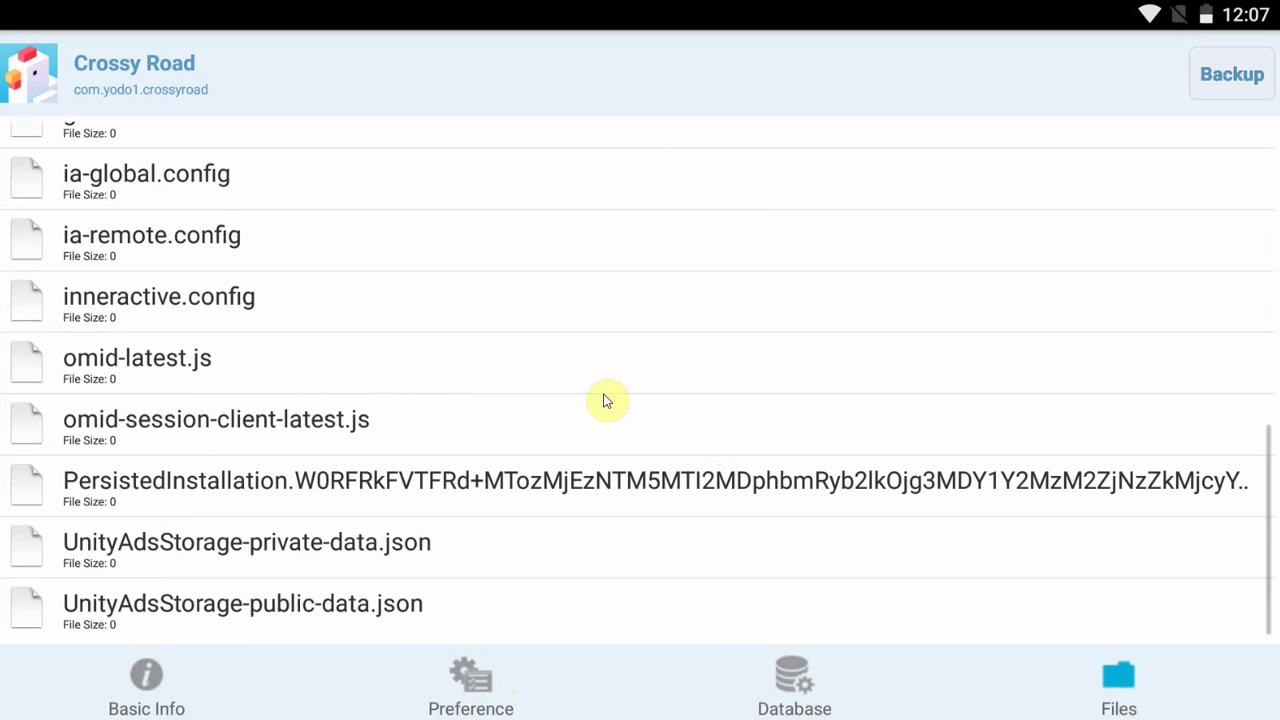
left_click(462, 680)
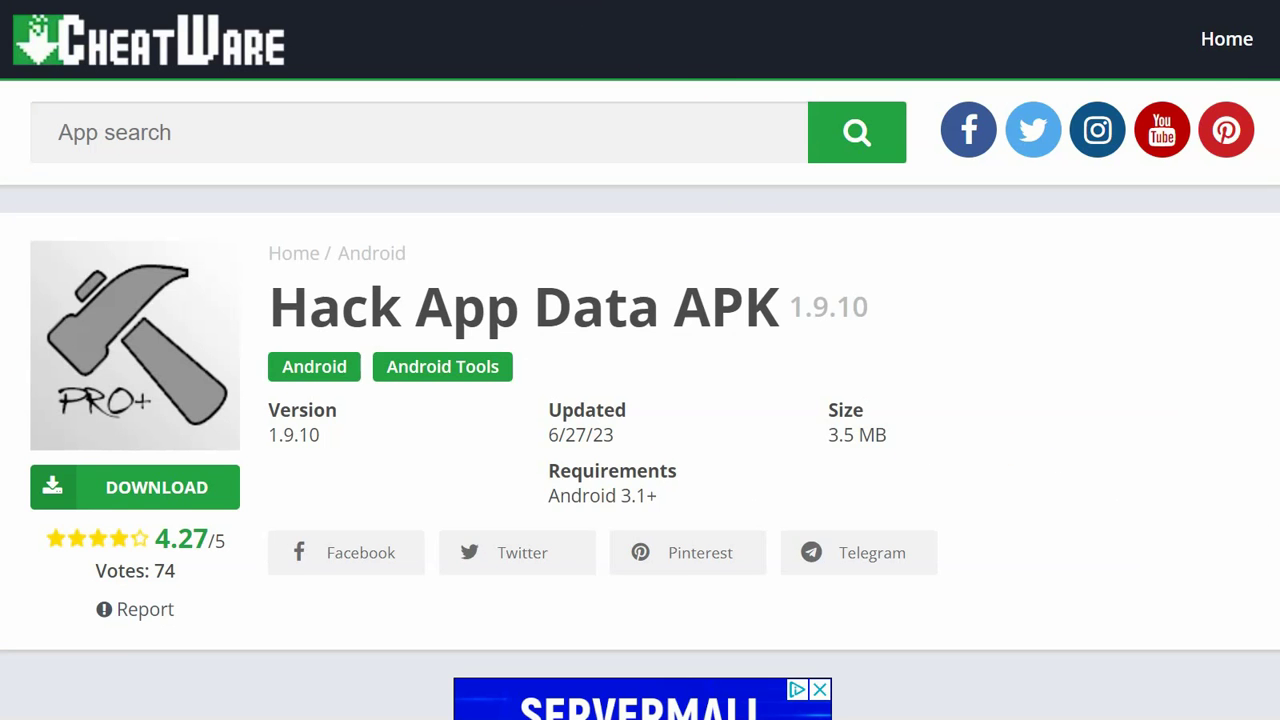
Step: Switch to the Google results page in the browser, search for "game hacks" and open the HackerBot.net result
key("alt+Left")
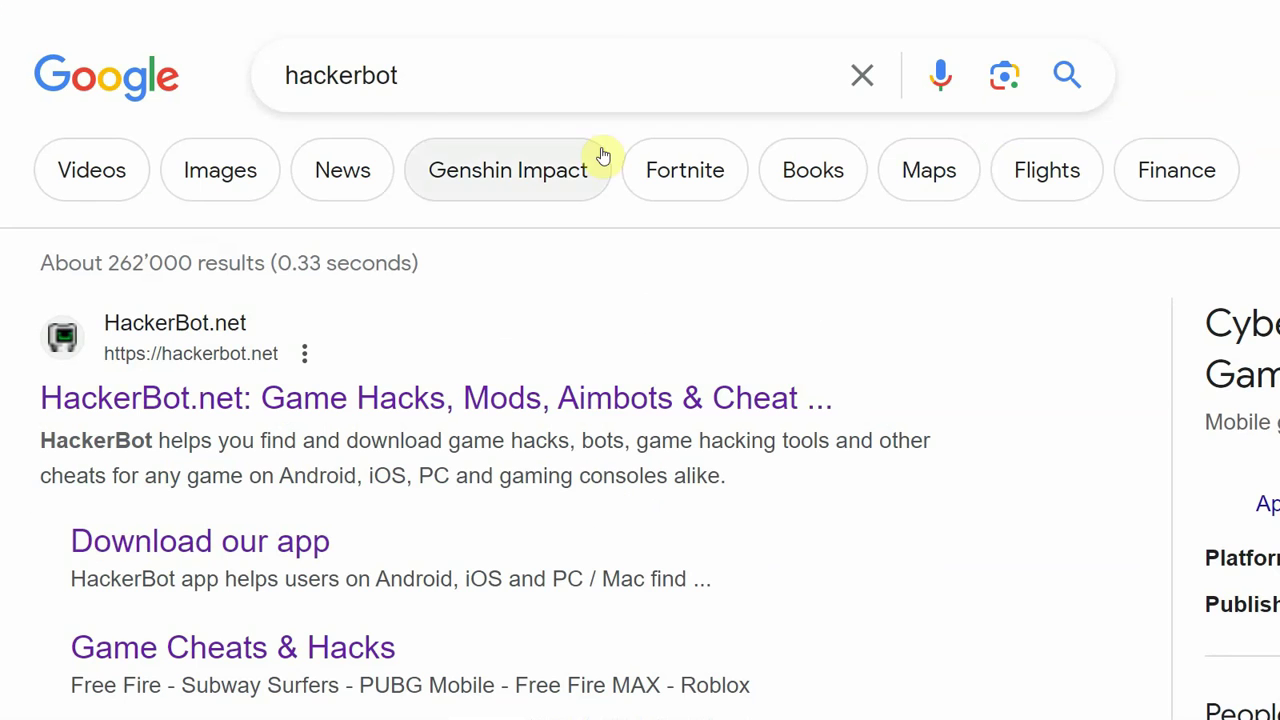
double_click(491, 65)
type("game hacks")
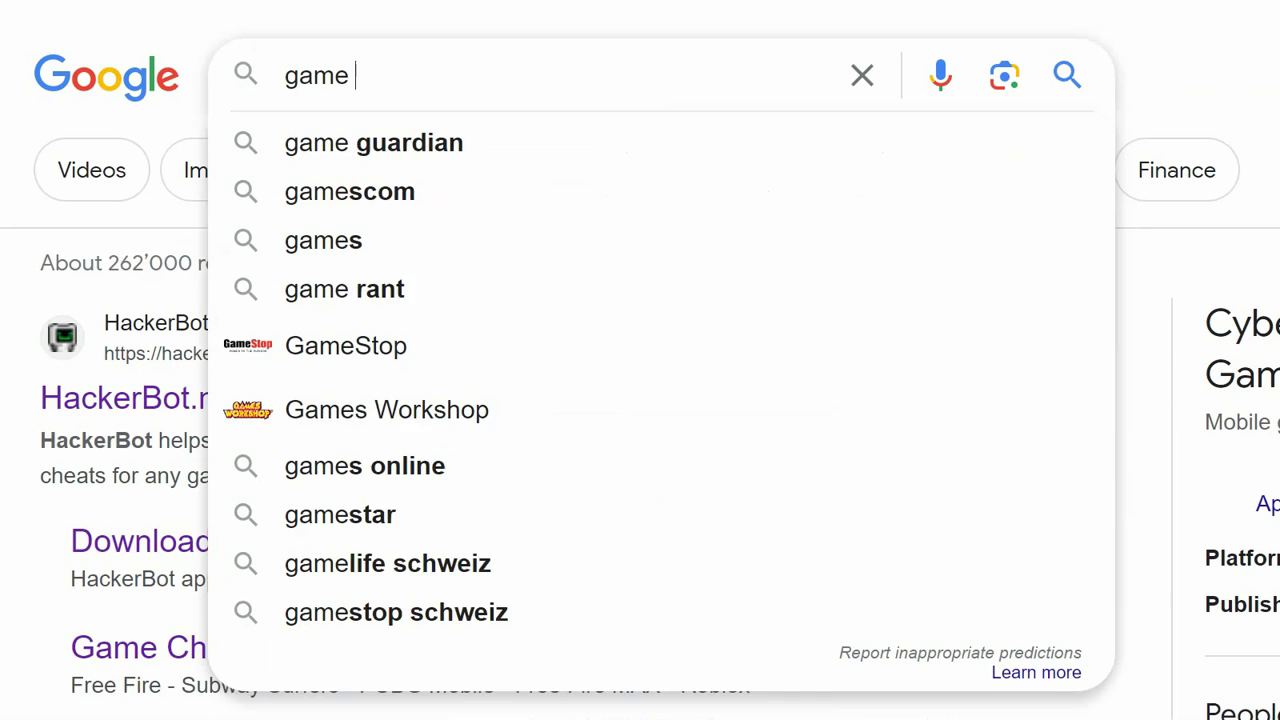
key("Return")
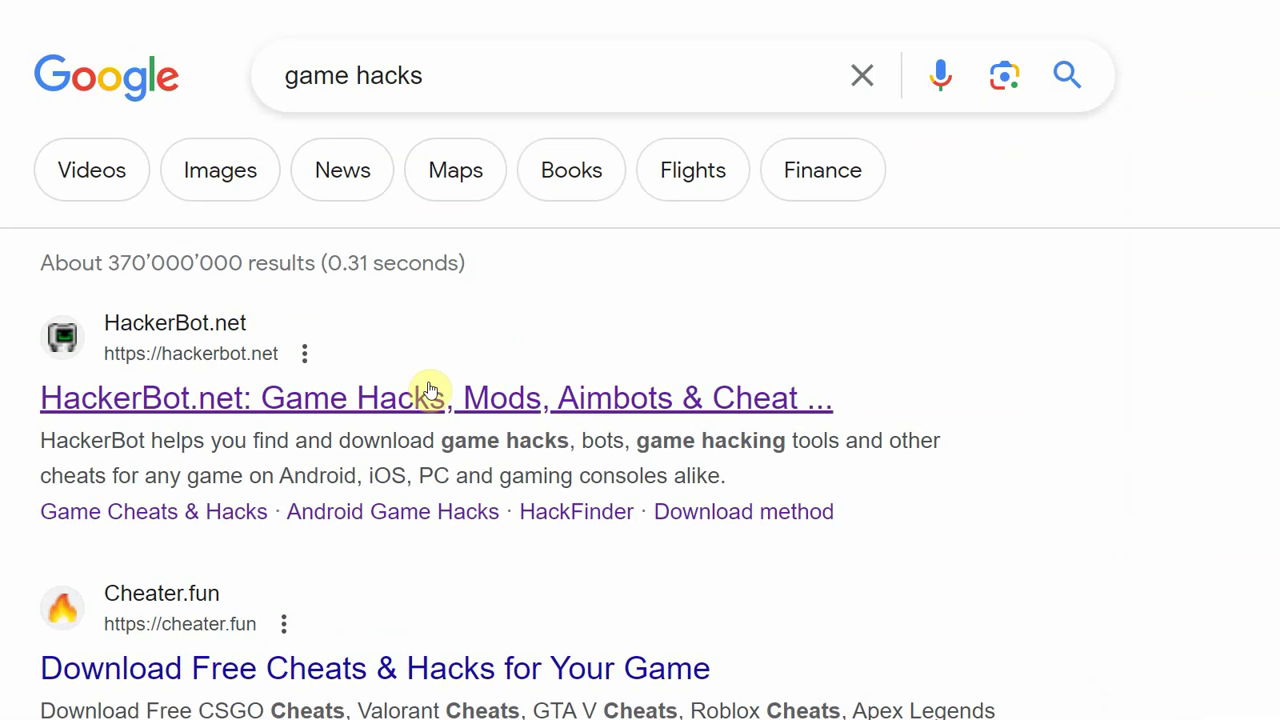
left_click(443, 398)
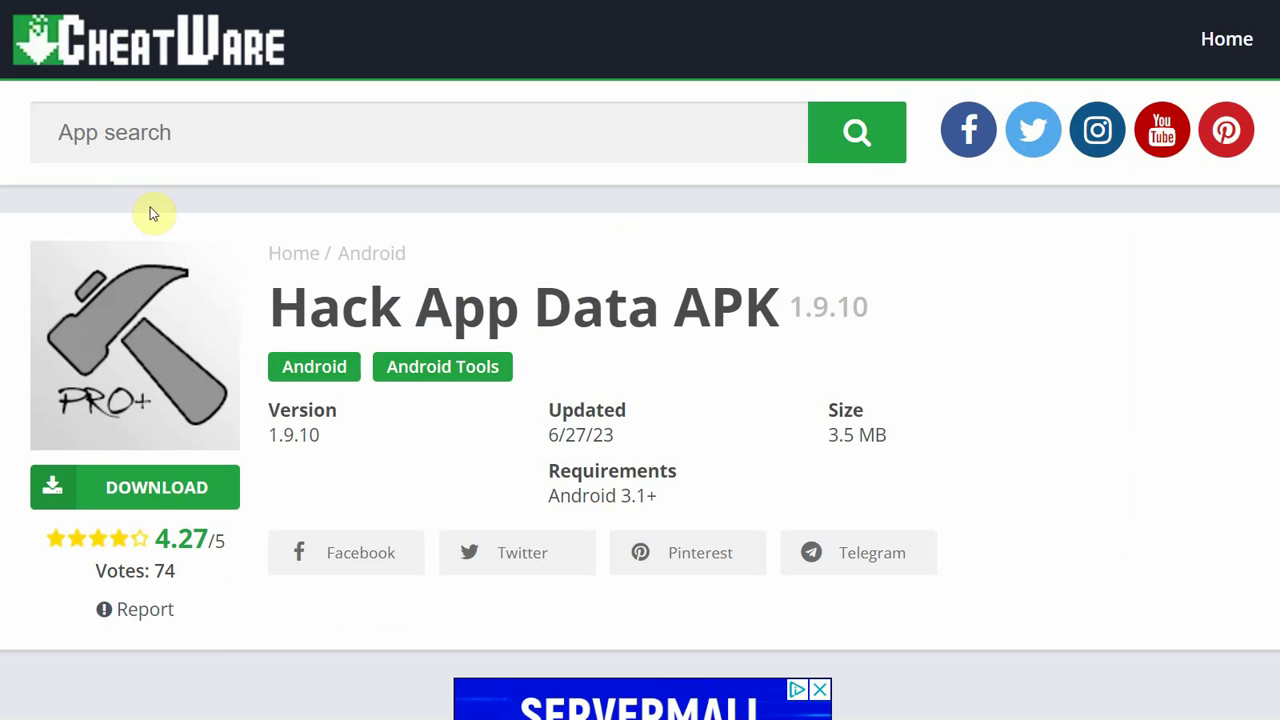
Step: Go from the Hack App Data APK page to the CheatWare home page and browse its top rated apps
left_click(108, 58)
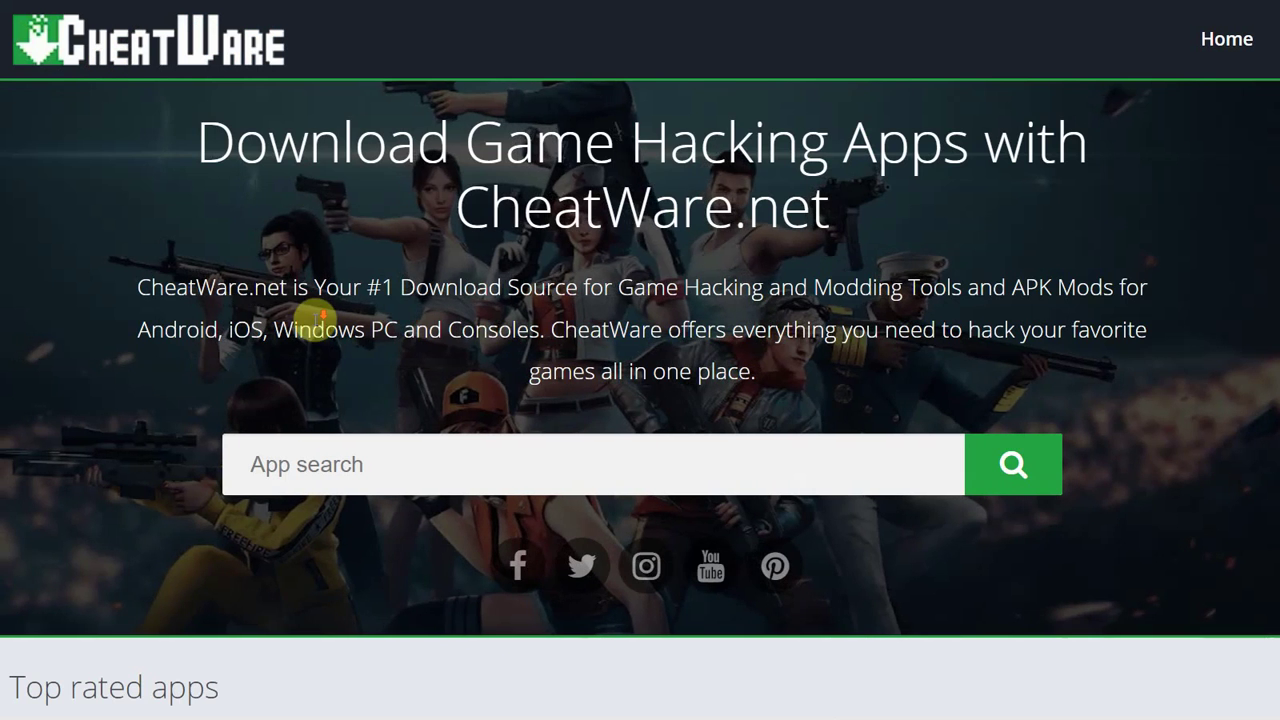
scroll(314, 328, "down", 3)
scroll(314, 328, "down", 1)
left_click(223, 380)
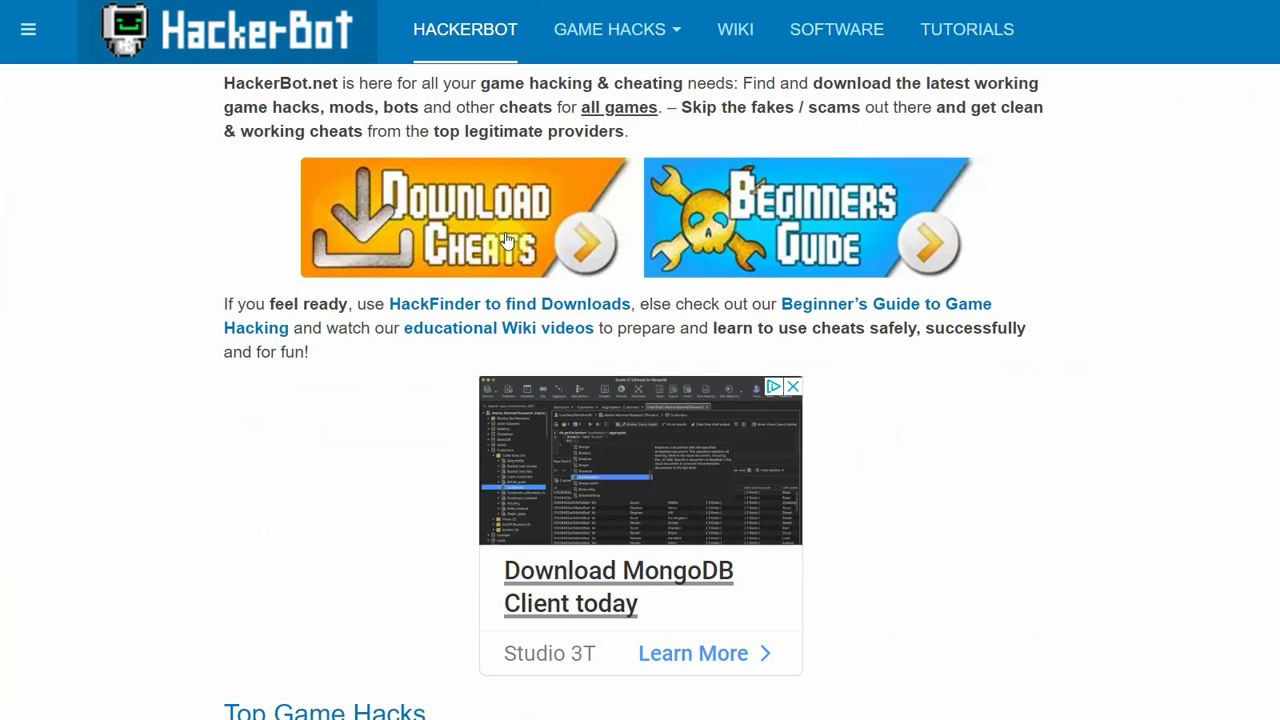
Step: Open HackFinder on HackerBot, search for "free fire apk mod" and look through the results
left_click(502, 300)
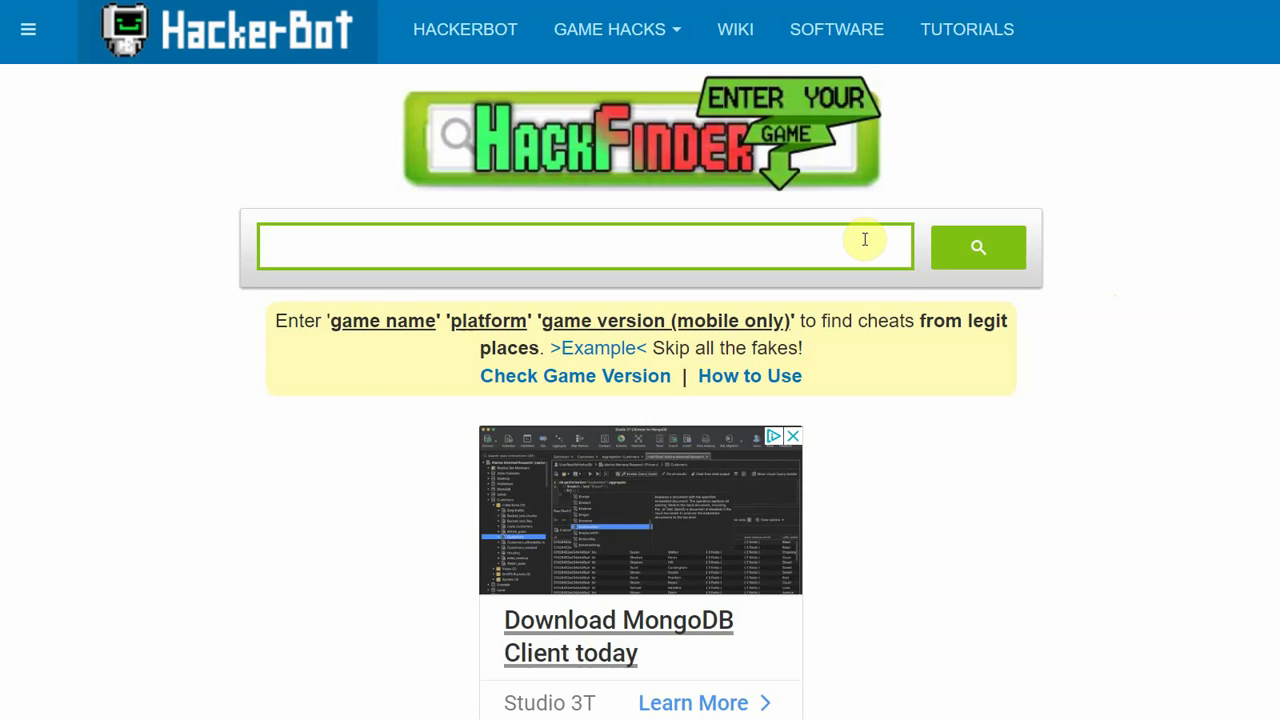
type("free")
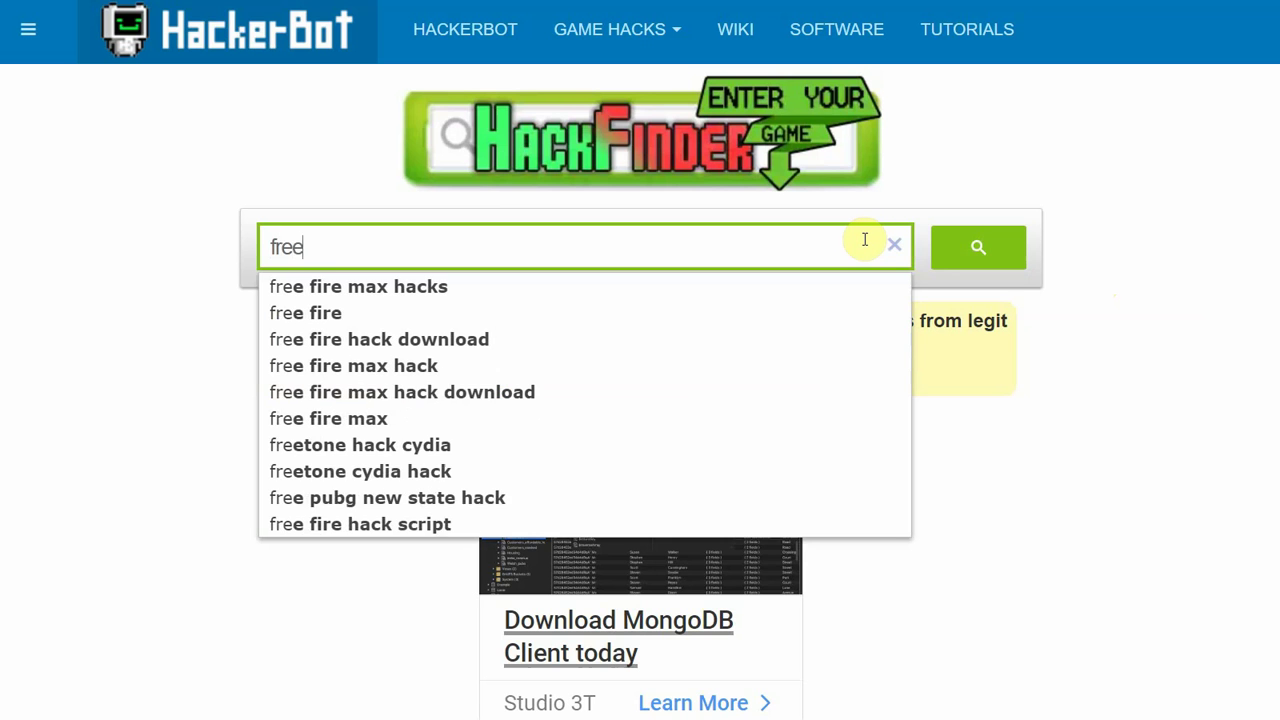
type(" fire apk mod")
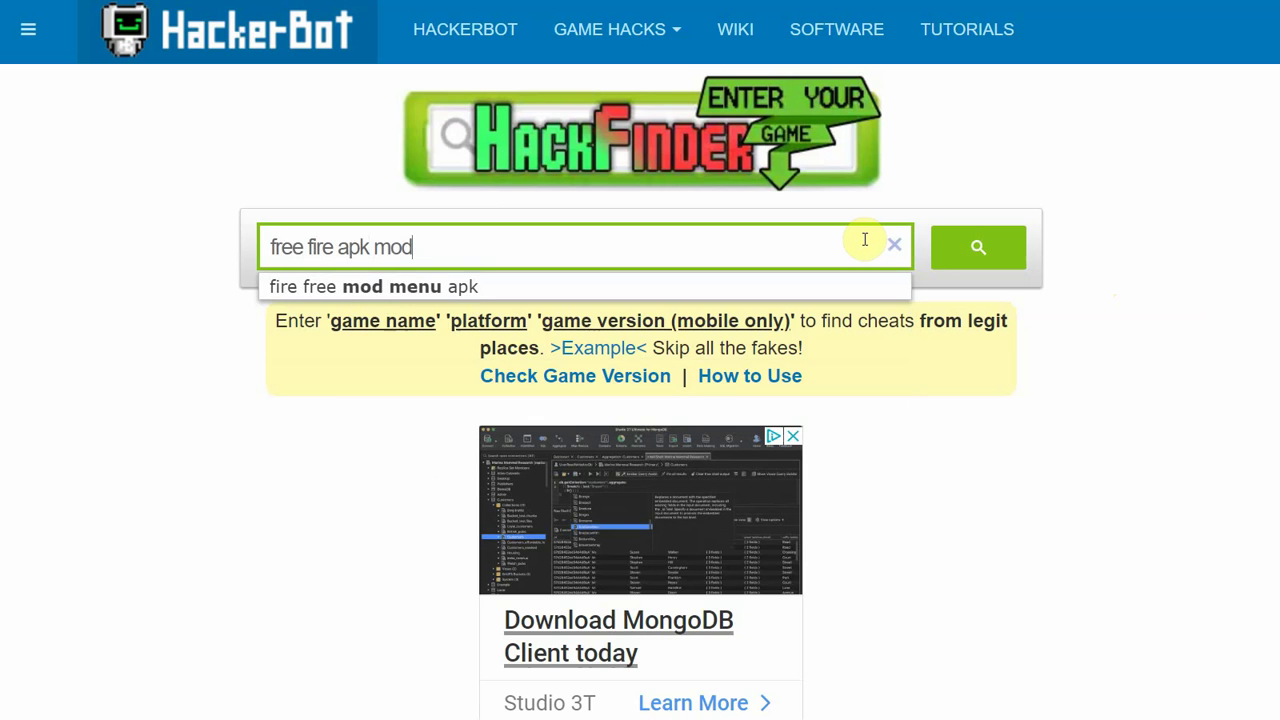
key("Return")
scroll(846, 277, "down", 8)
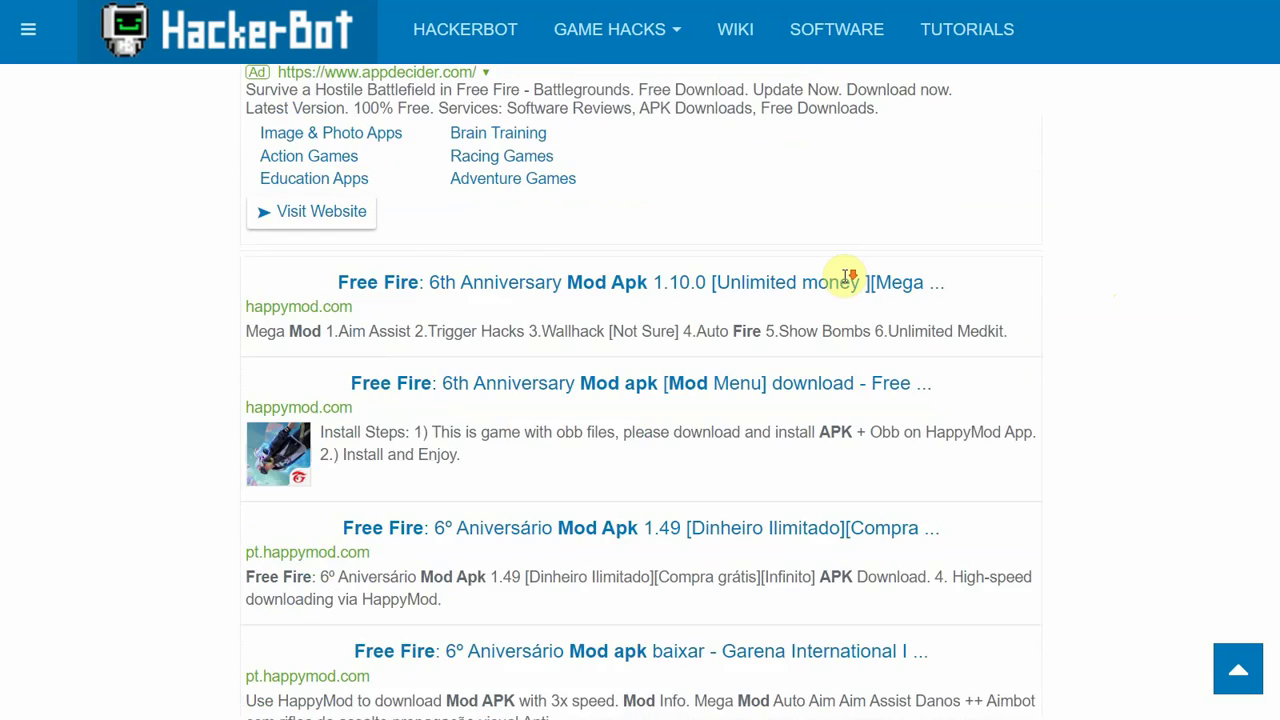
scroll(846, 277, "down", 1)
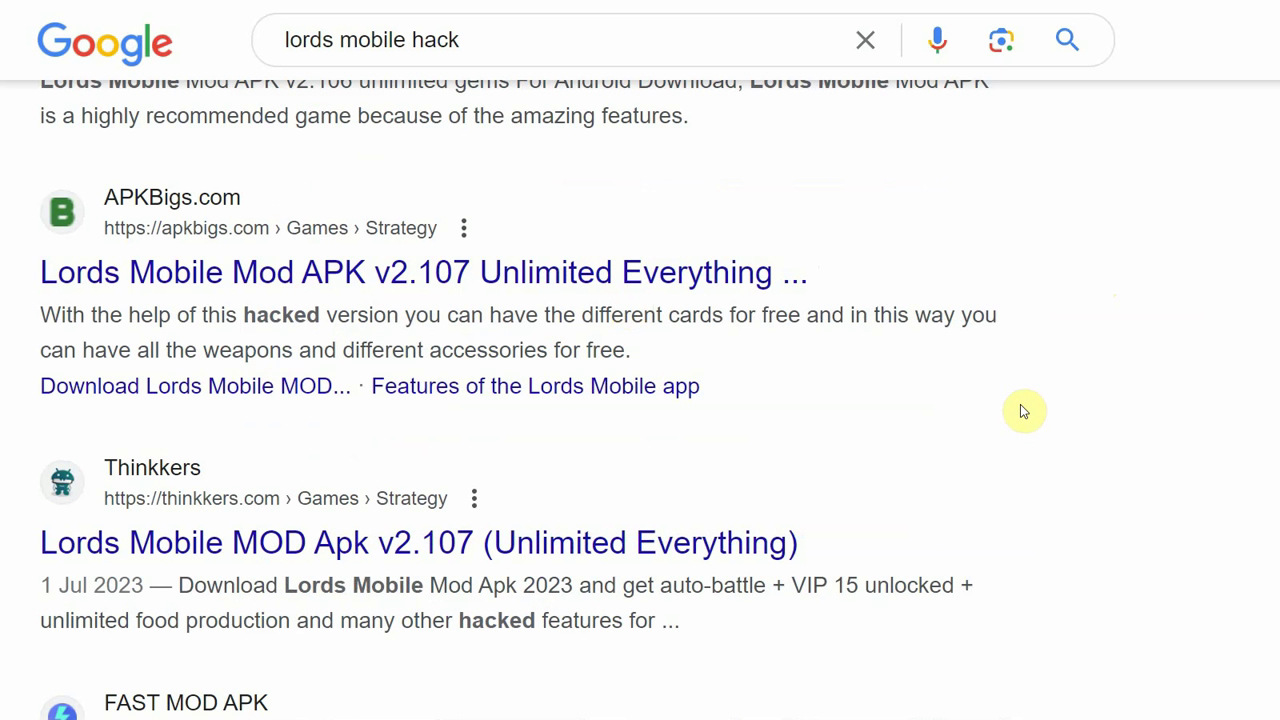
Step: Look through the Google results for "lords mobile hack"
scroll(1022, 410, "down", 5)
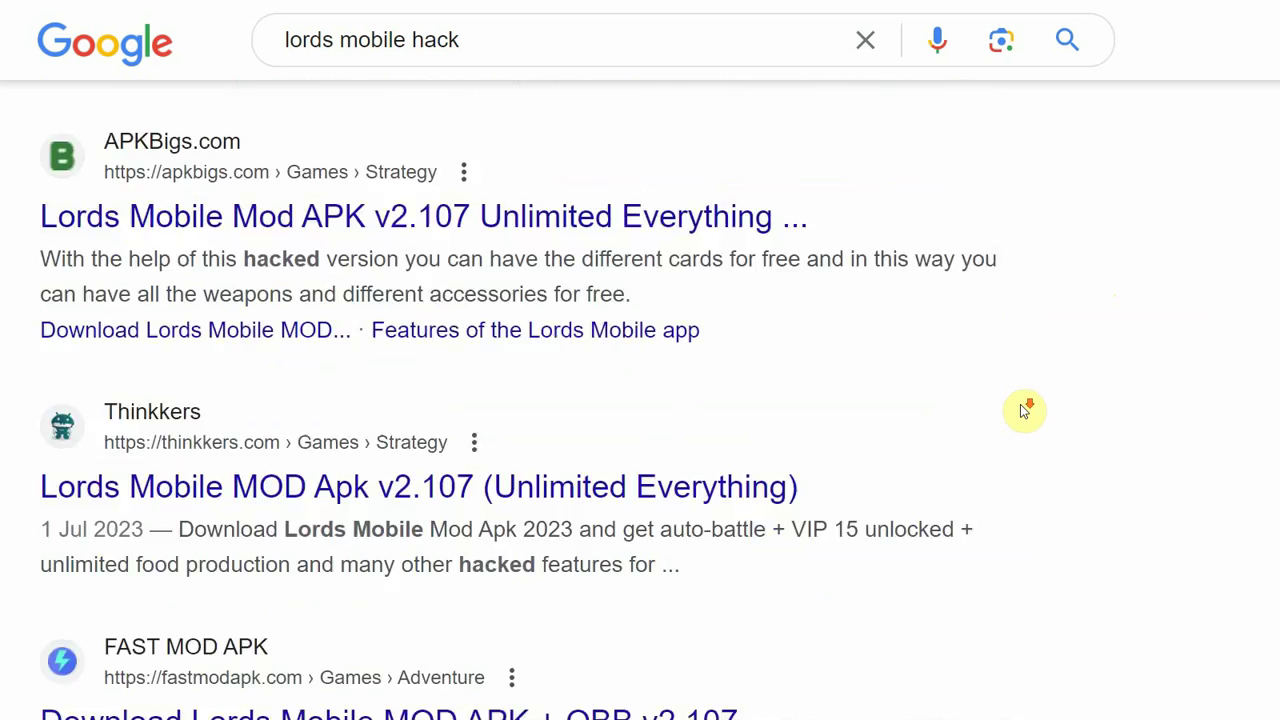
scroll(1022, 410, "up", 2)
scroll(1022, 410, "up", 4)
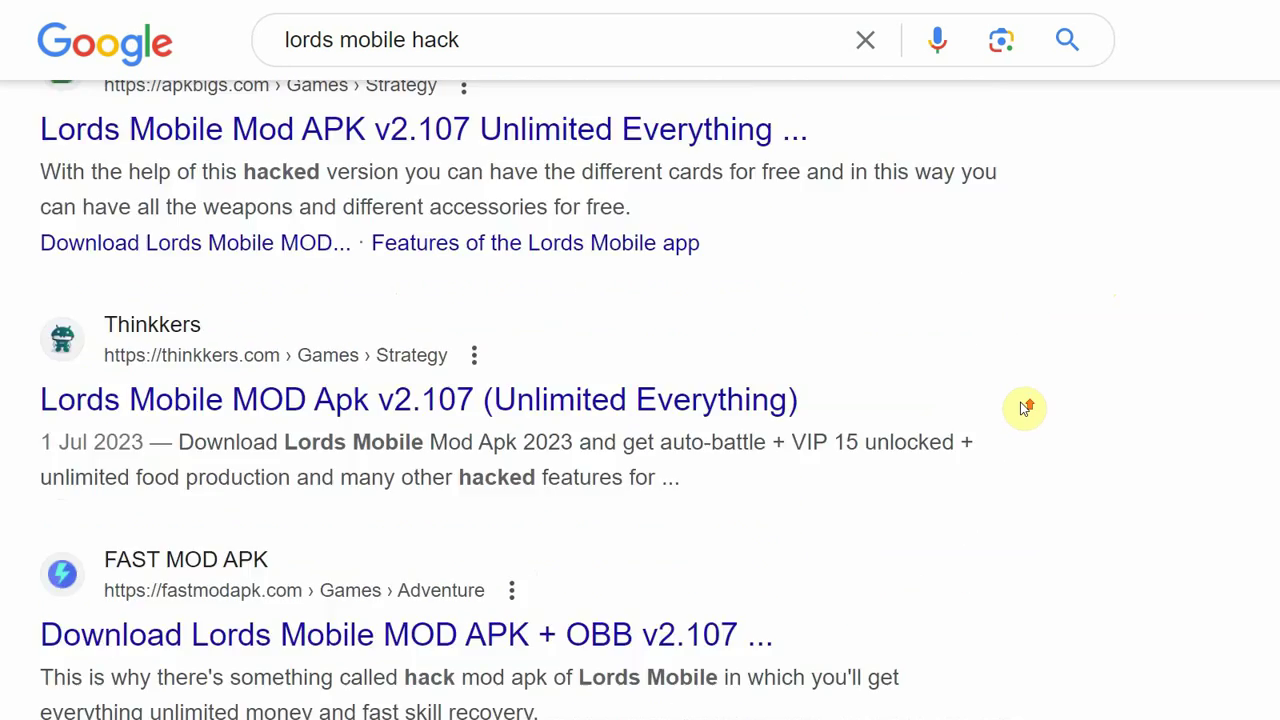
scroll(1020, 404, "up", 1)
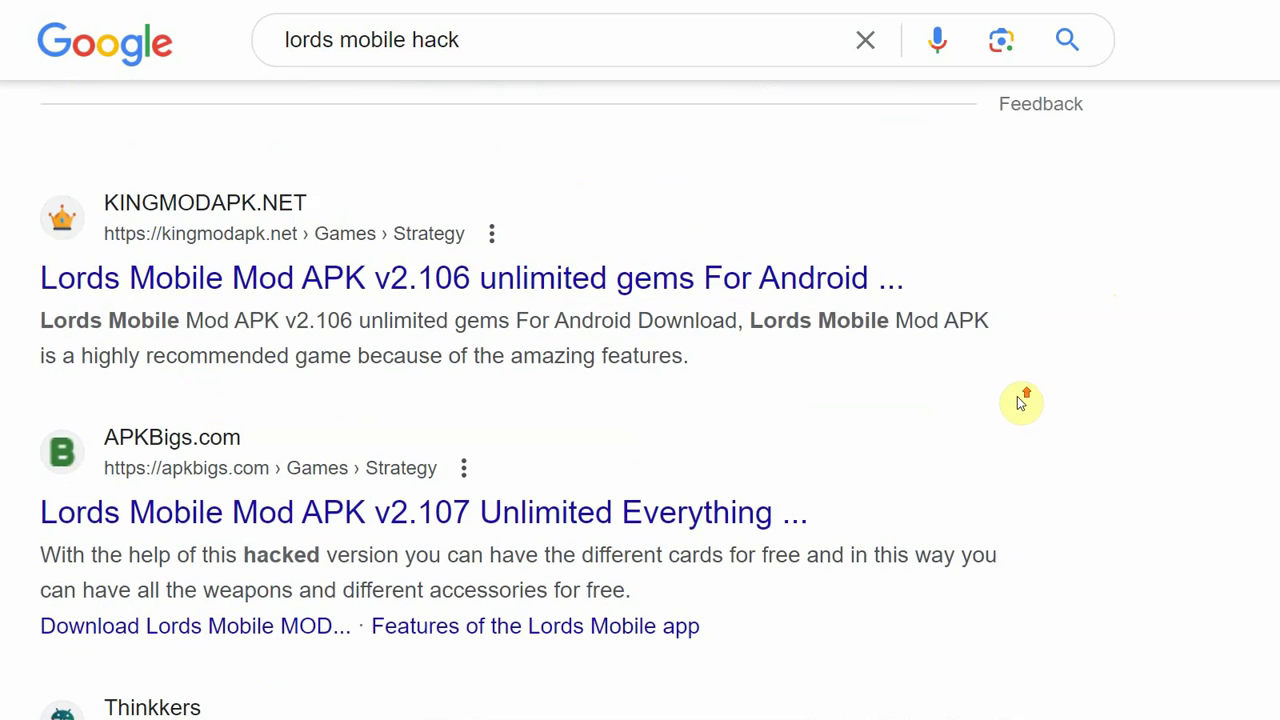
scroll(1020, 404, "down", 1)
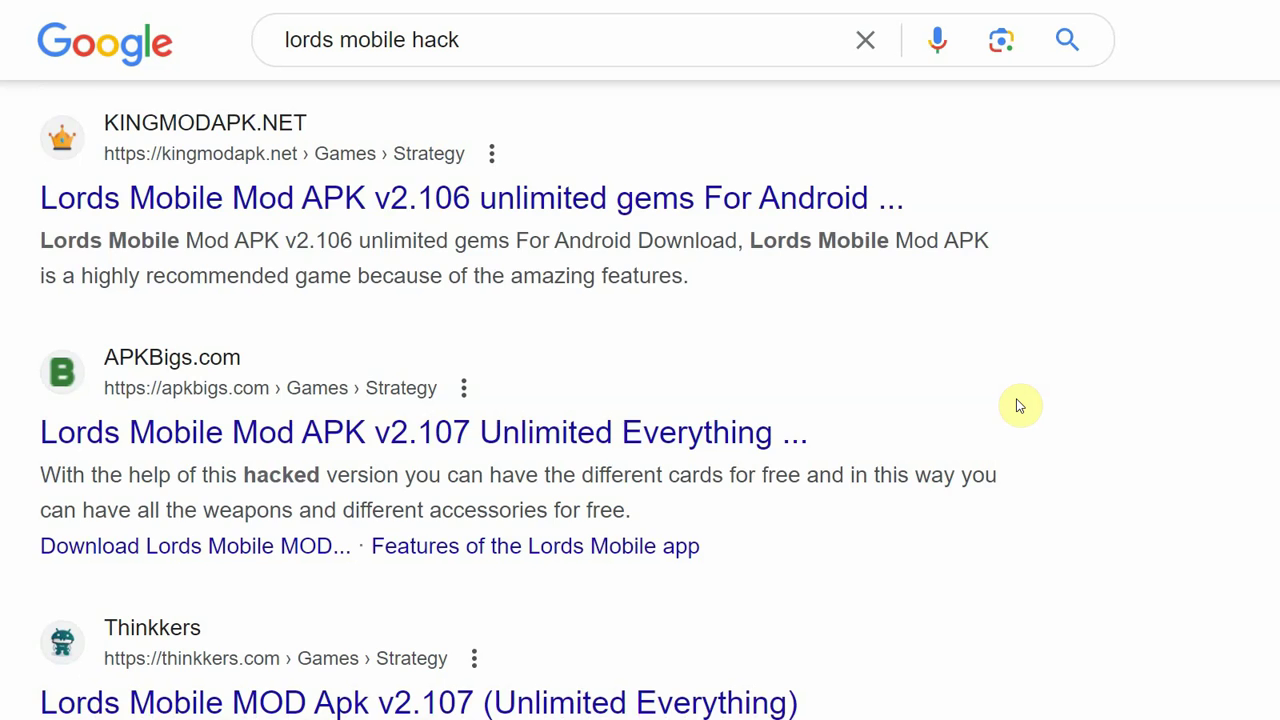
scroll(1020, 405, "down", 2)
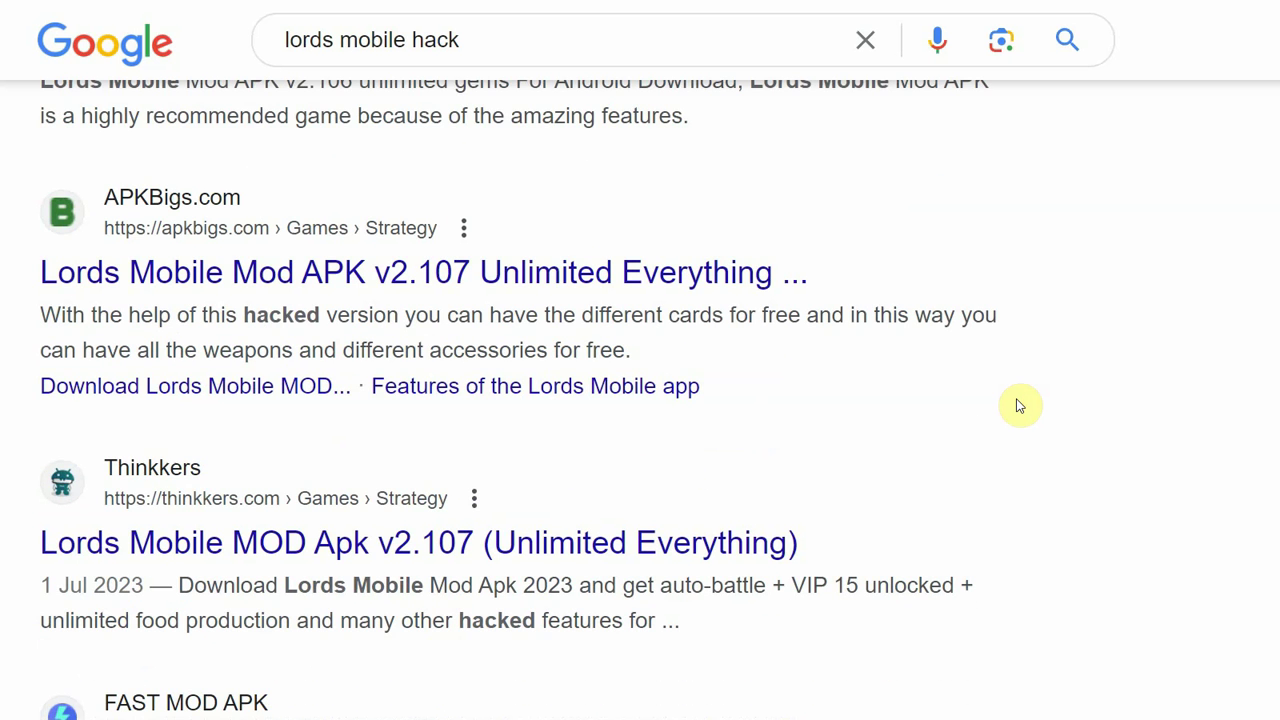
scroll(1020, 406, "up", 2)
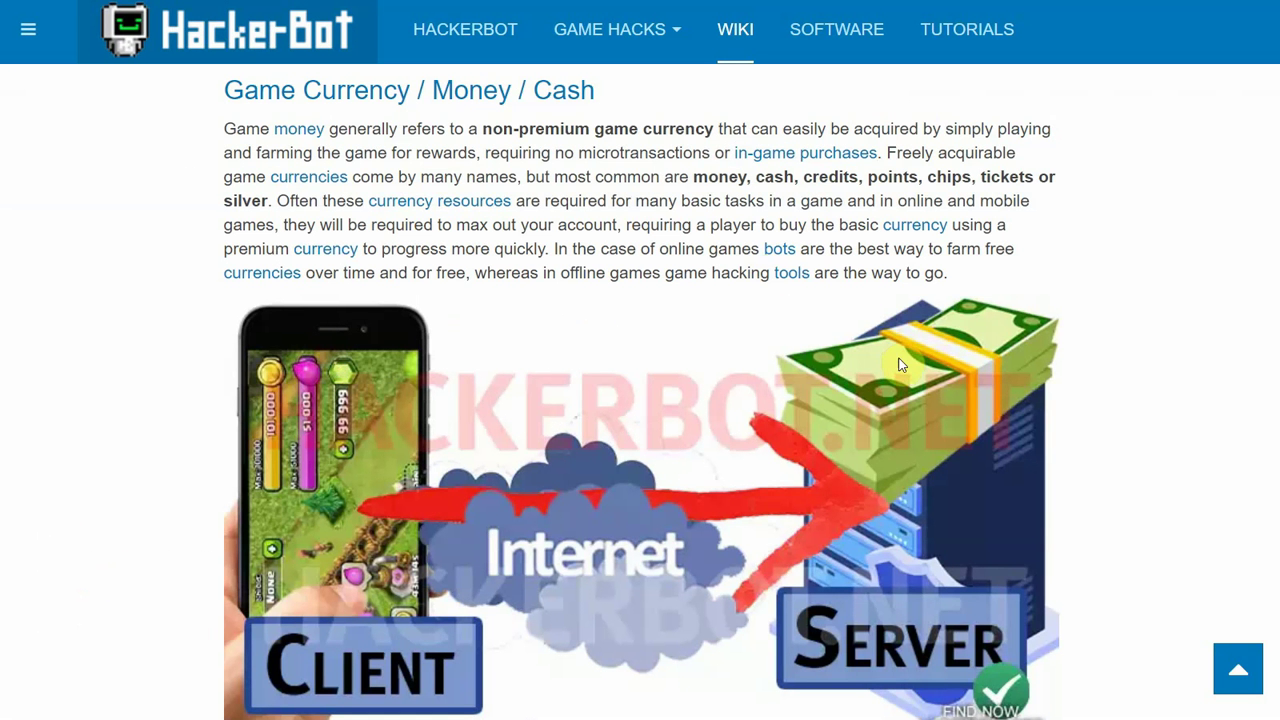
Step: View the client-server illustration in HackerBot's game currency article, and visit the wiki overview and the tutorials section
scroll(900, 370, "down", 1)
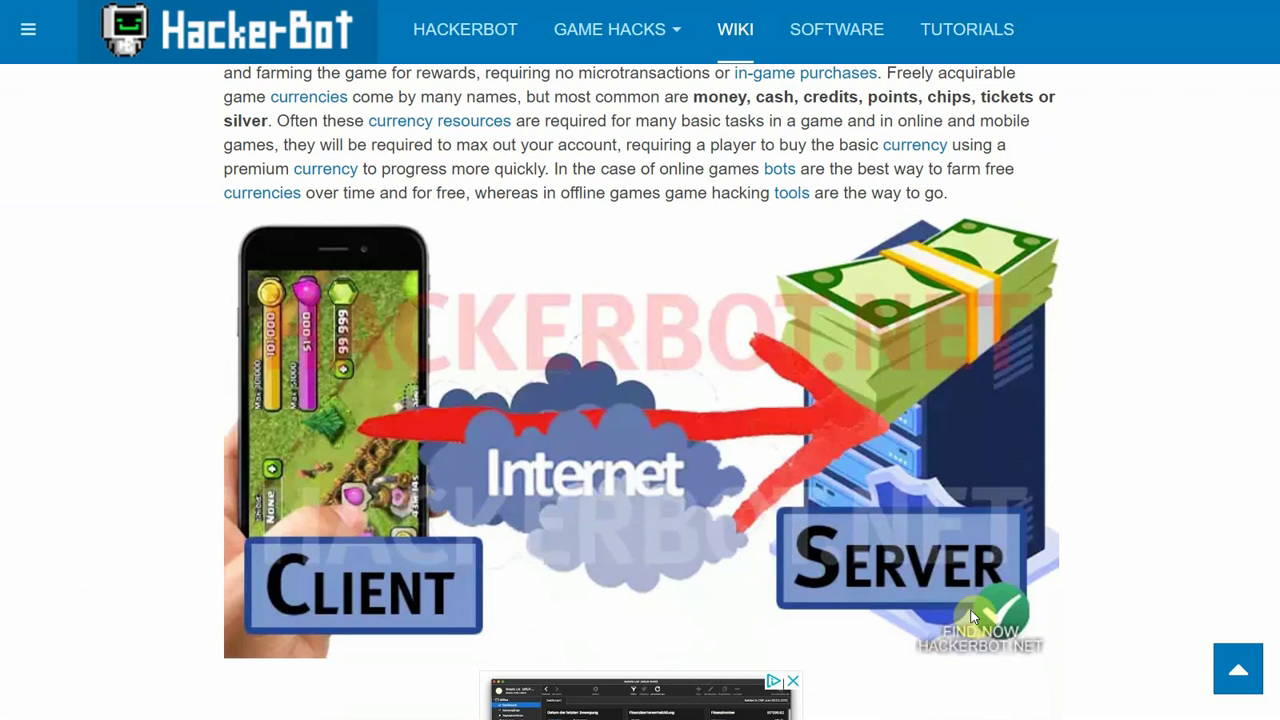
left_click(730, 40)
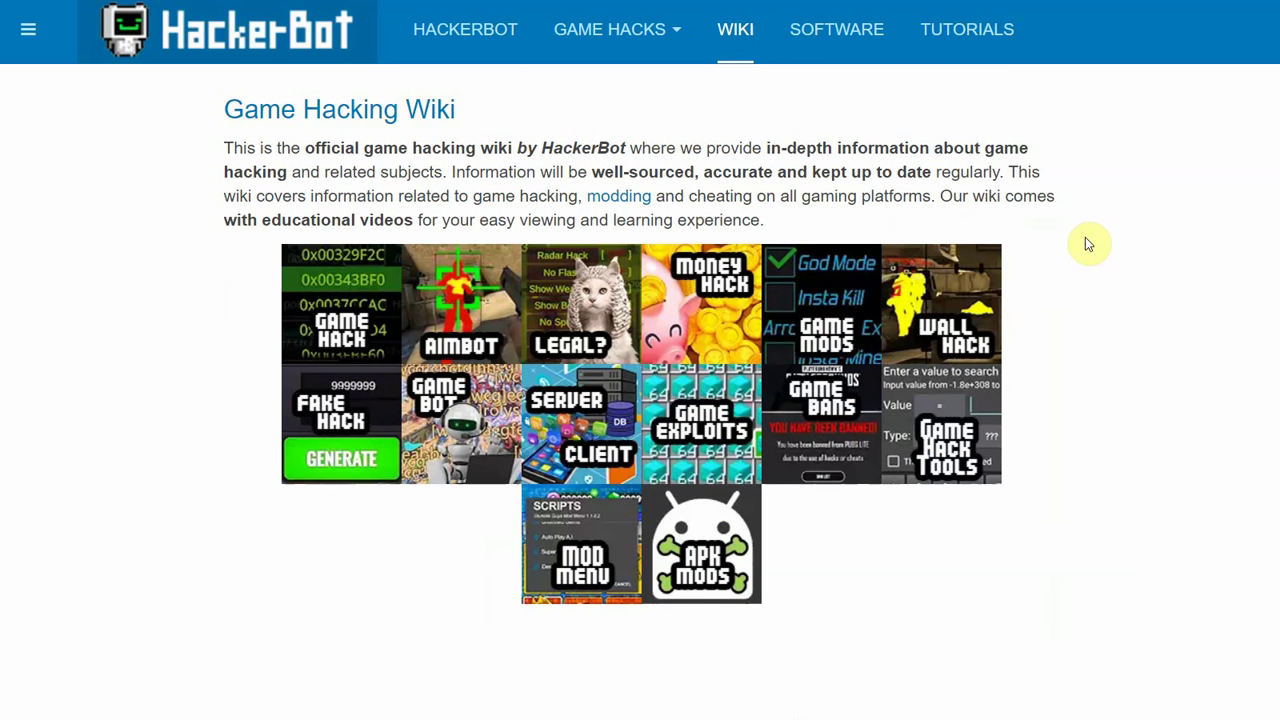
left_click(1038, 43)
left_click(1006, 28)
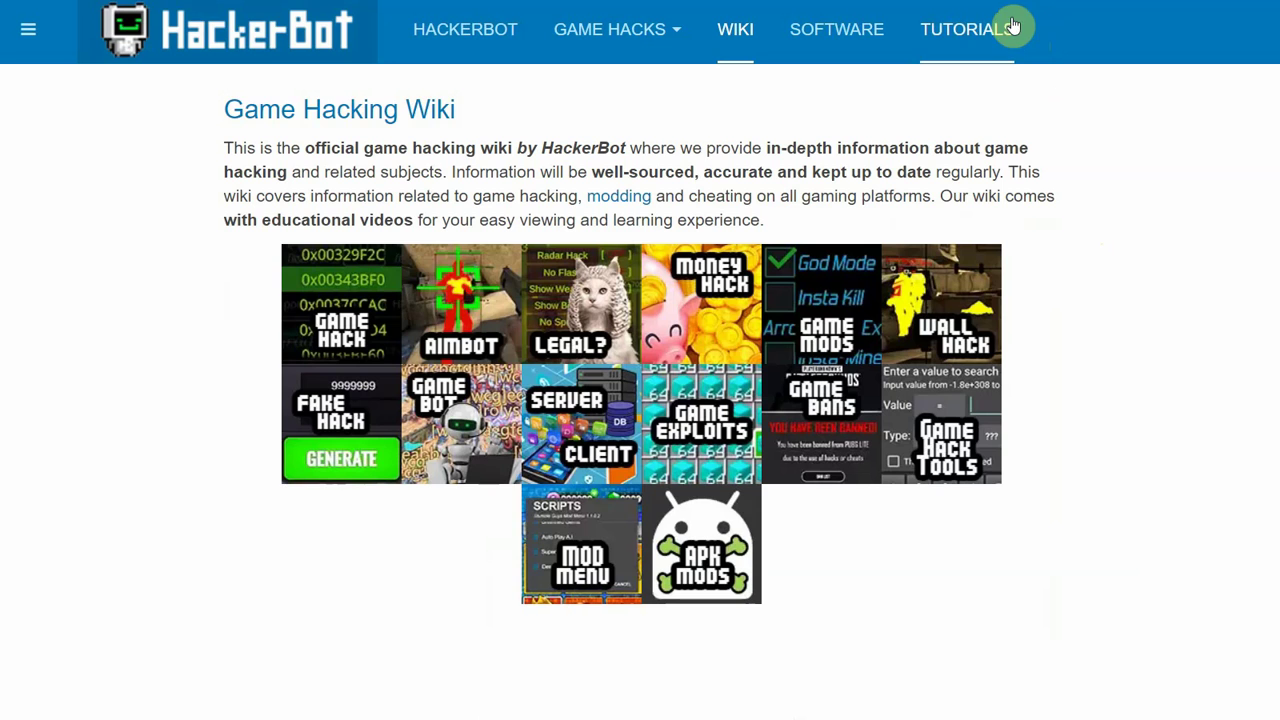